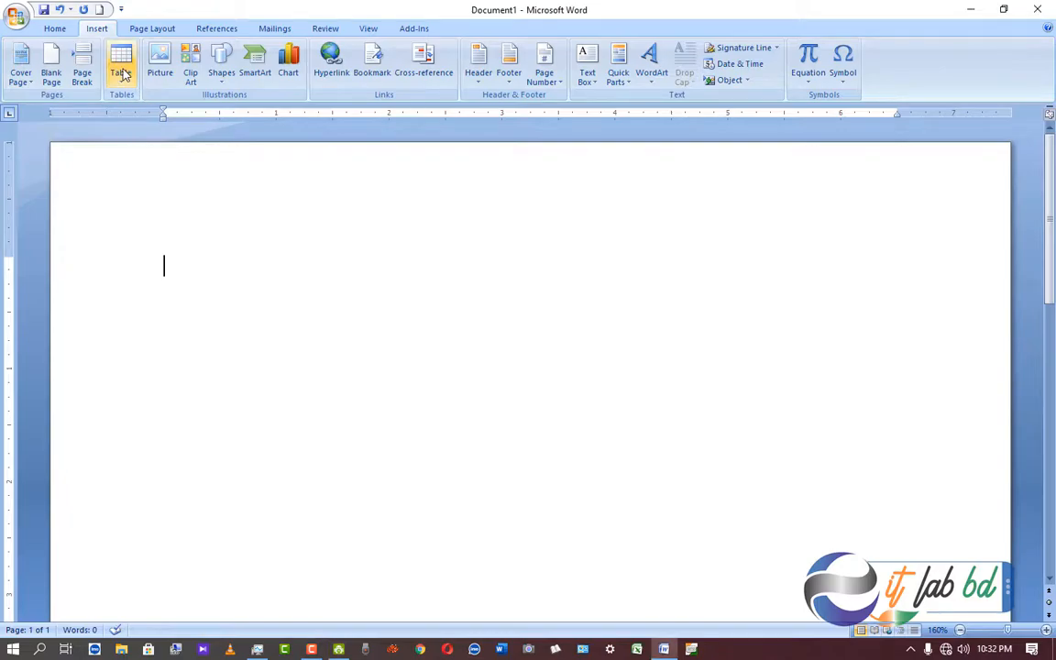
Insert a table with five columns and eight rows at the start of the blank document.
{"action": "left_click", "coordinate": [122, 74]}
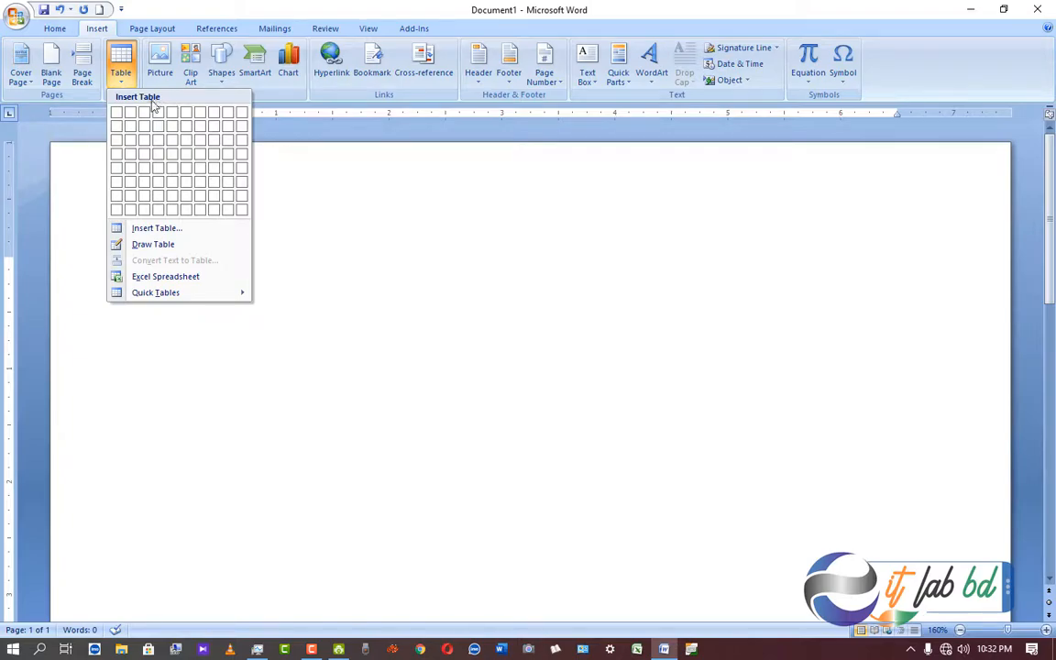
{"action": "left_click", "coordinate": [116, 68]}
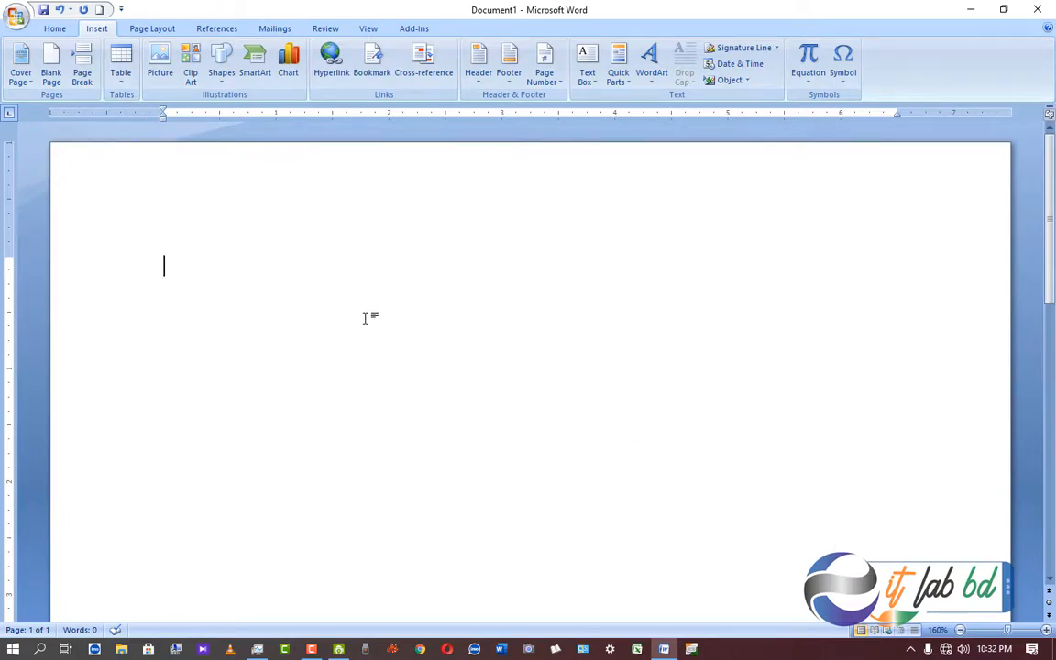
{"action": "left_click", "coordinate": [960, 631]}
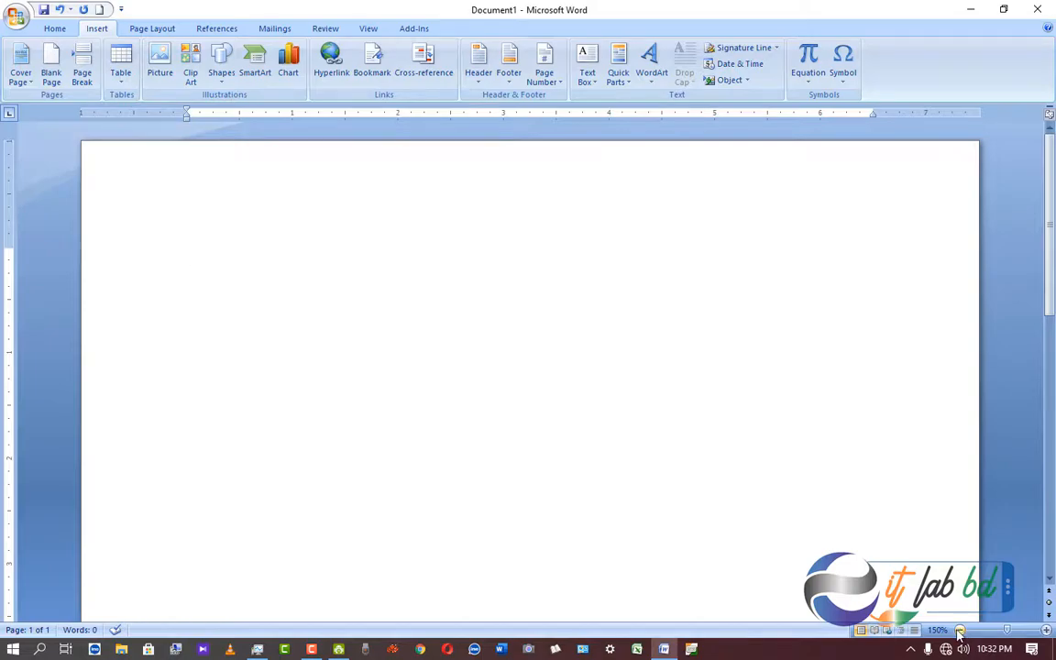
{"action": "left_click", "coordinate": [959, 630]}
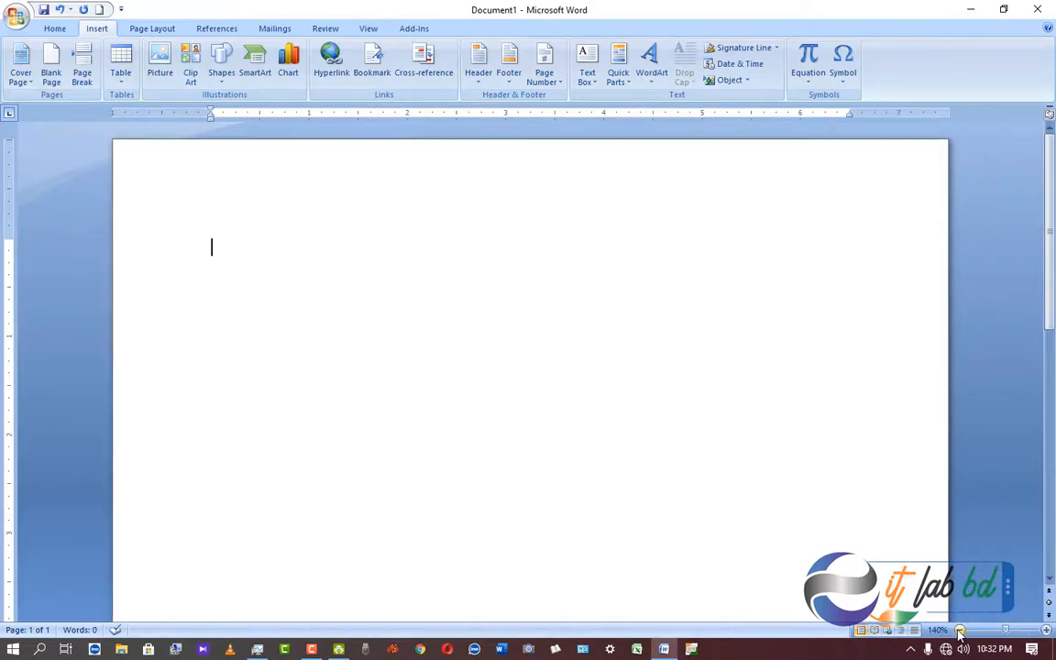
{"action": "left_click", "coordinate": [959, 631]}
{"action": "left_click", "coordinate": [960, 630]}
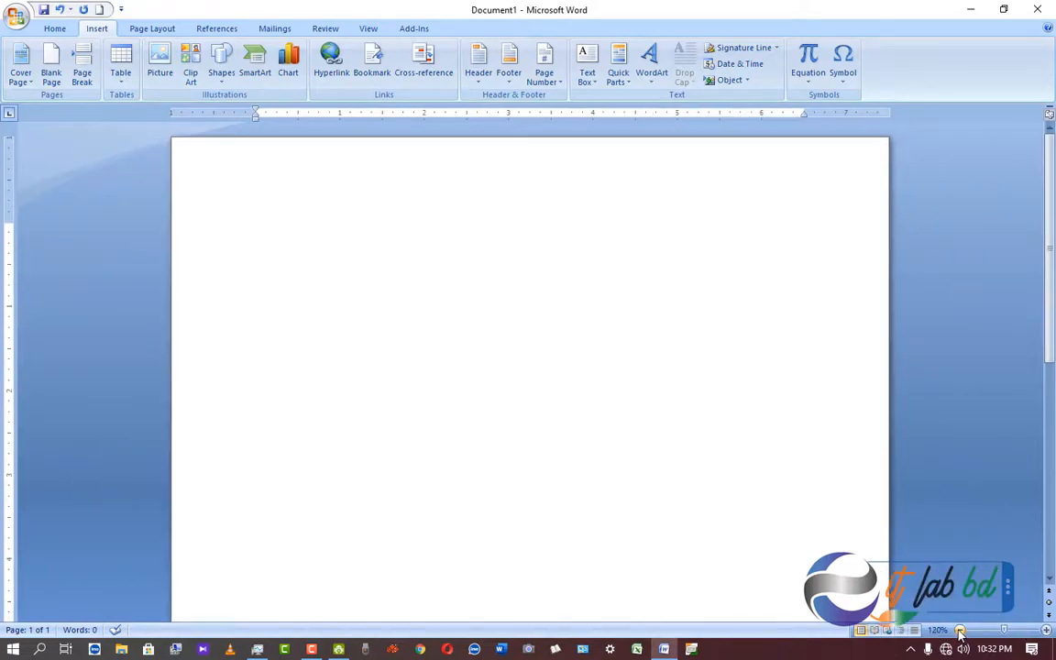
{"action": "left_click", "coordinate": [960, 631]}
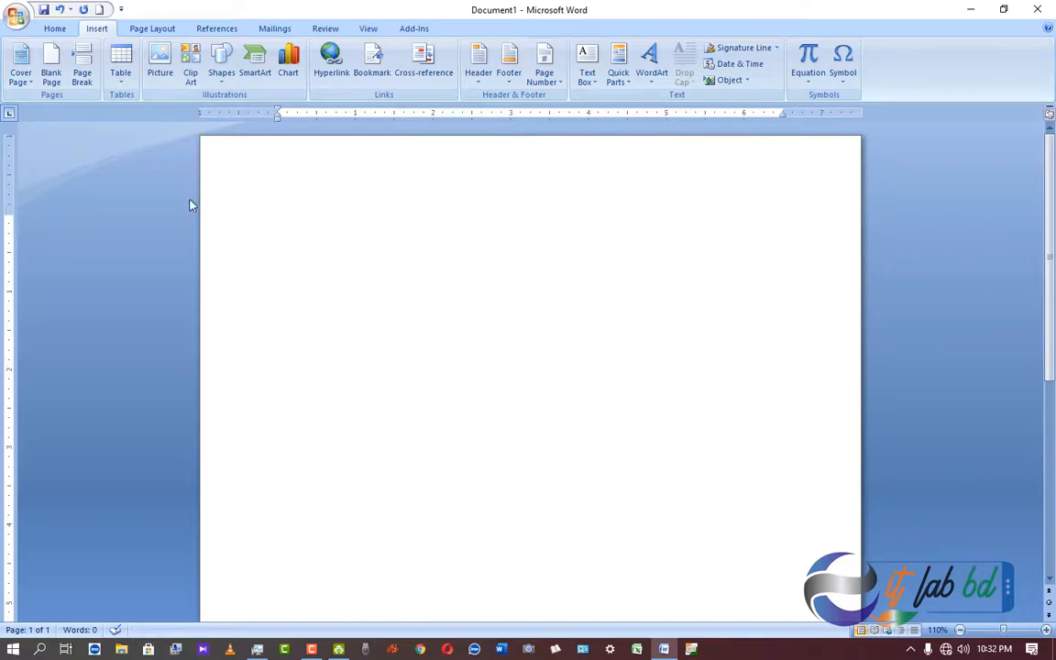
{"action": "left_click", "coordinate": [121, 80]}
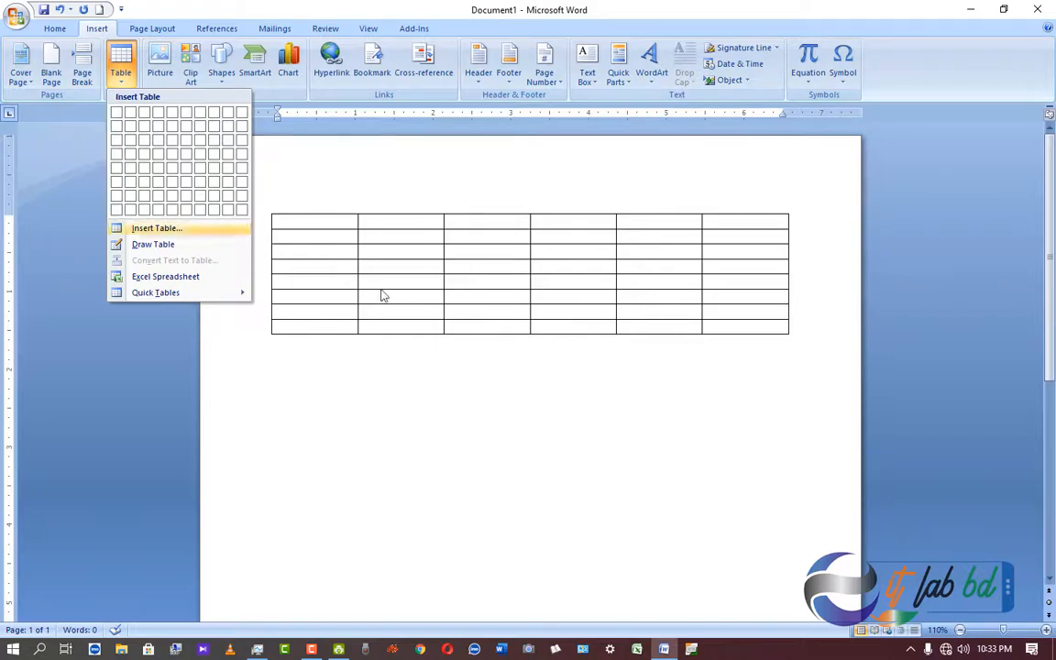
{"action": "left_click", "coordinate": [173, 214]}
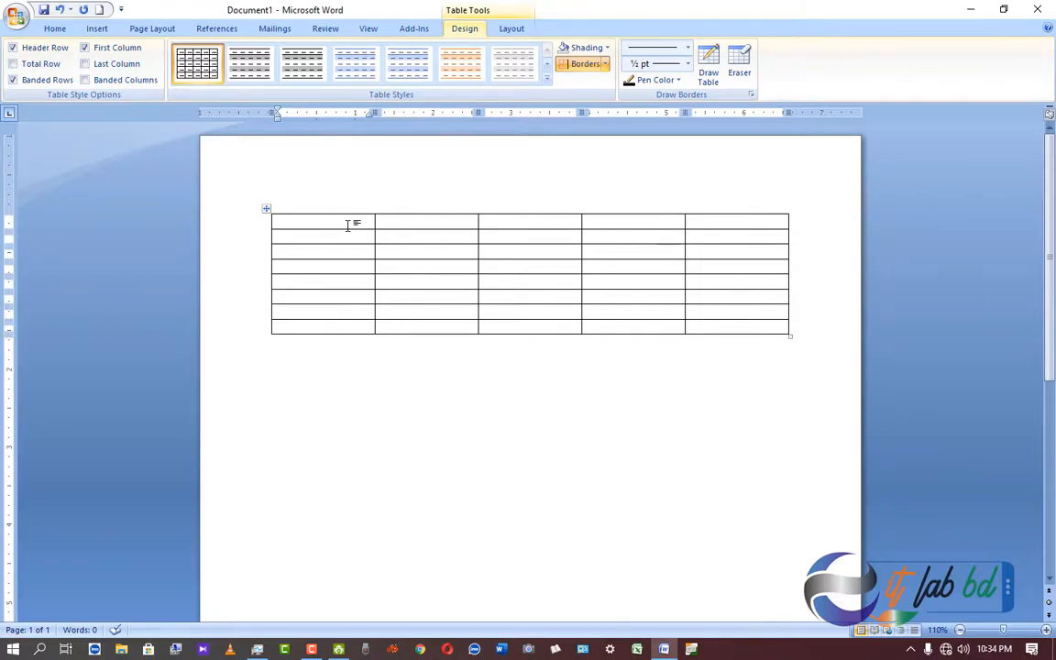
{"action": "left_click", "coordinate": [425, 251]}
{"action": "left_click", "coordinate": [570, 246]}
{"action": "left_click_drag", "start_coordinate": [566, 274], "coordinate": [565, 275]}
{"action": "left_click", "coordinate": [568, 319]}
{"action": "left_click", "coordinate": [569, 297]}
{"action": "left_click", "coordinate": [569, 278]}
{"action": "left_click", "coordinate": [566, 264]}
{"action": "left_click", "coordinate": [549, 250]}
{"action": "left_click", "coordinate": [532, 235]}
{"action": "left_click", "coordinate": [426, 235]}
Select two adjacent cells in the third row, followed by individual whole rows and all eight rows, ending on the first row.
{"action": "left_click_drag", "start_coordinate": [382, 251], "coordinate": [481, 250]}
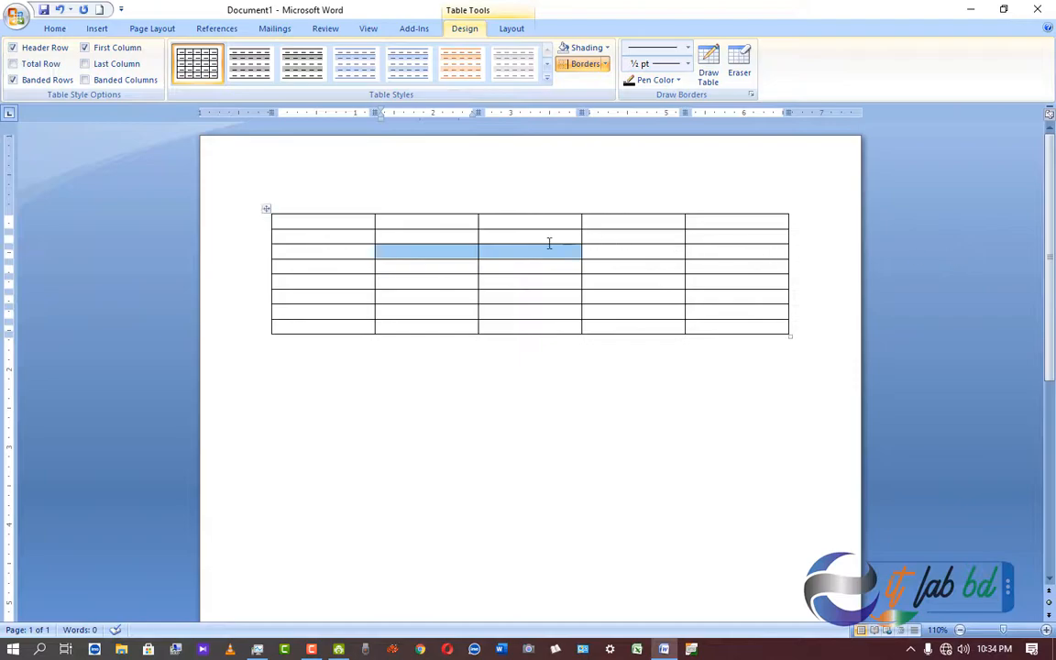
{"action": "left_click", "coordinate": [259, 261]}
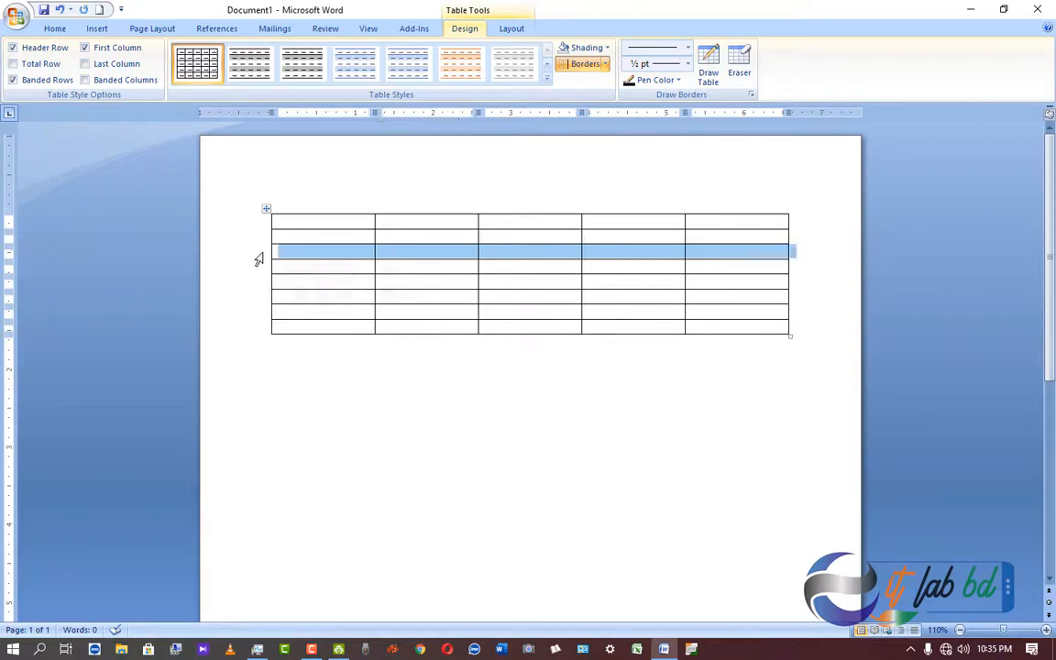
{"action": "left_click", "coordinate": [259, 241]}
{"action": "left_click_drag", "start_coordinate": [259, 223], "coordinate": [260, 335]}
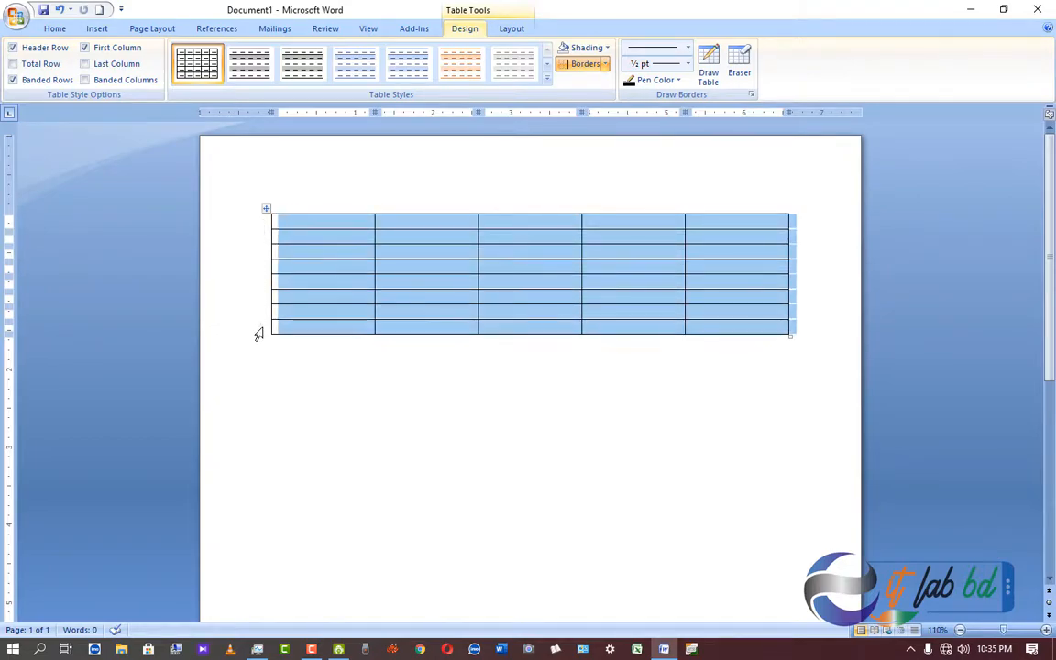
{"action": "left_click", "coordinate": [258, 224]}
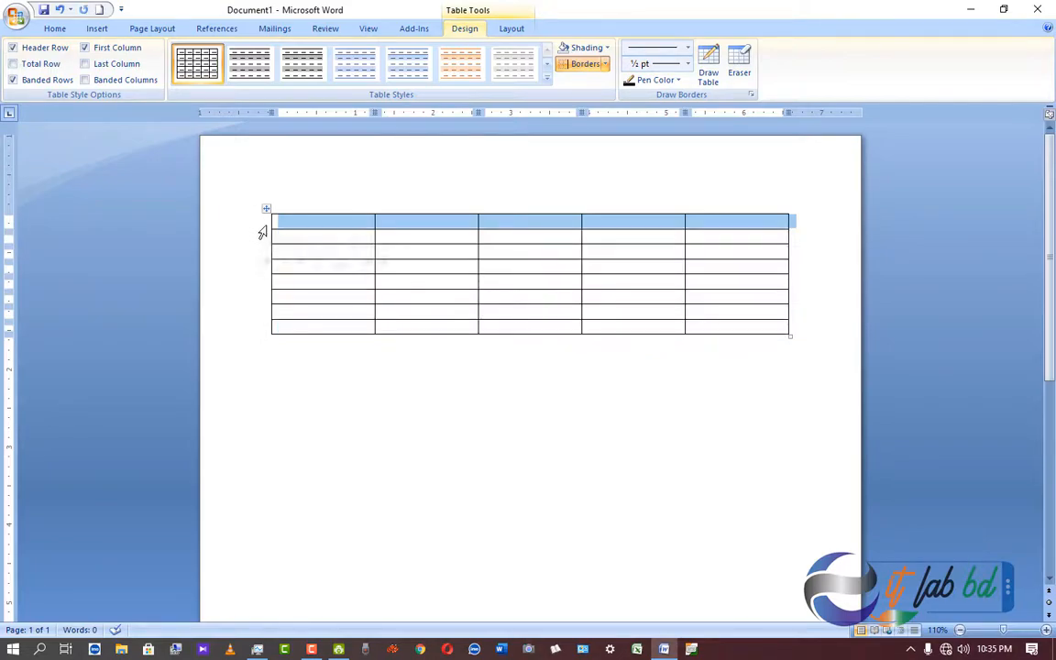
Select single cells in the sixth row: the first cell, the second cell, and the first cell again.
{"action": "left_click", "coordinate": [333, 295]}
{"action": "left_click", "coordinate": [278, 297]}
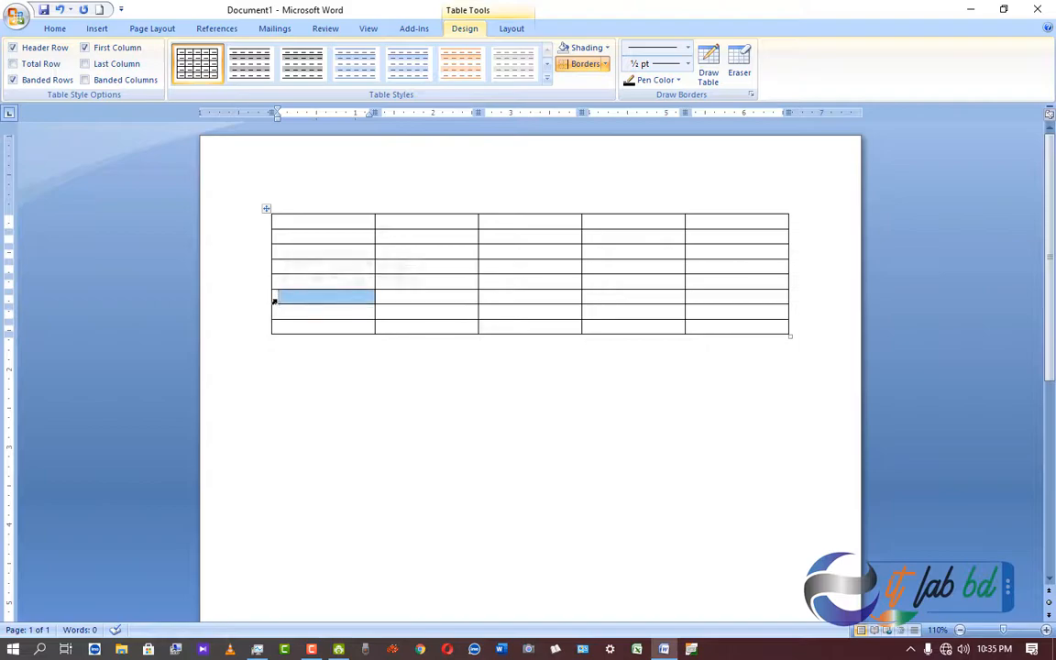
{"action": "left_click", "coordinate": [424, 297]}
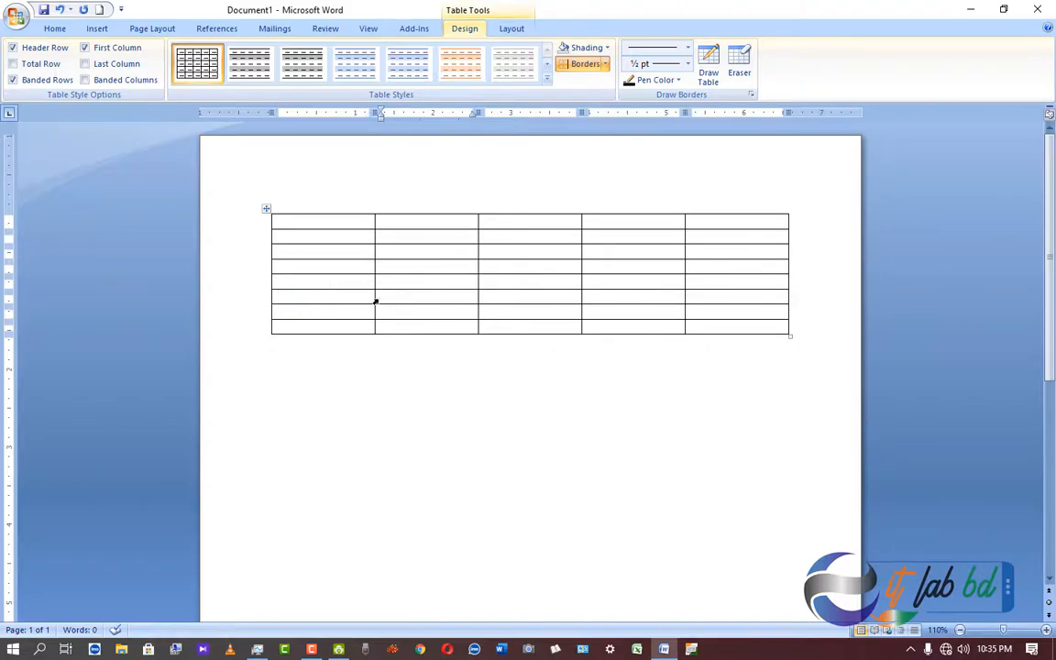
{"action": "left_click", "coordinate": [377, 299]}
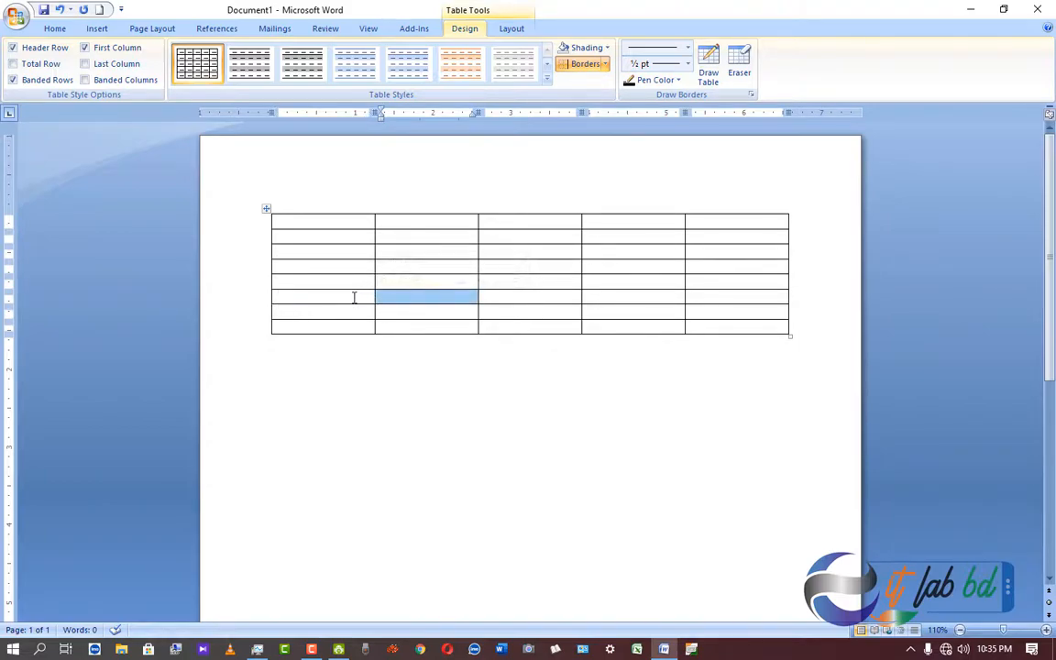
{"action": "left_click", "coordinate": [353, 296]}
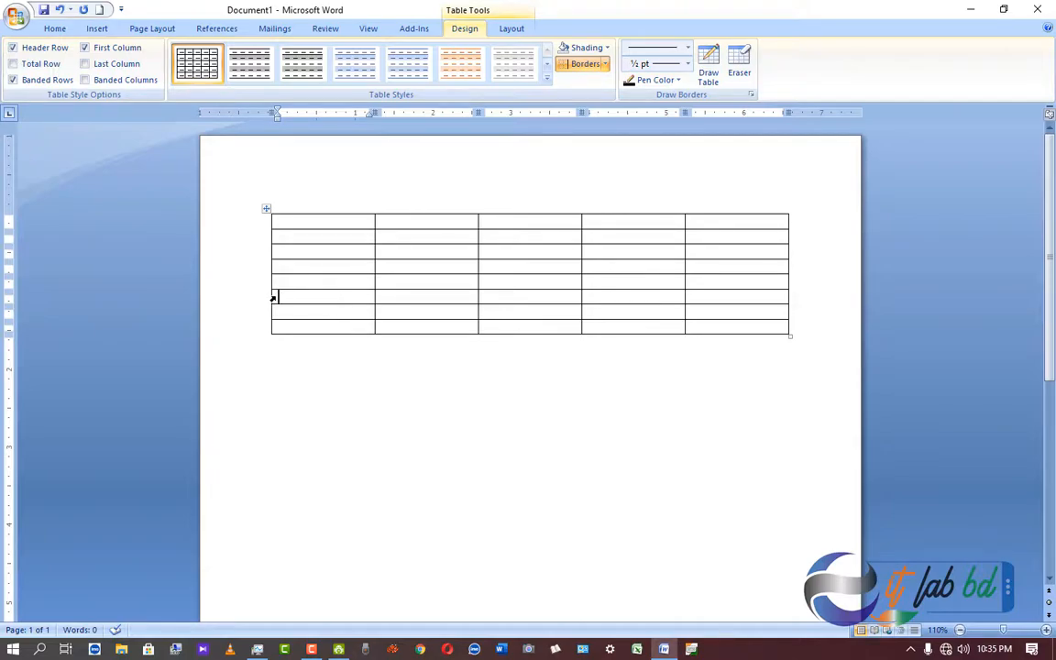
{"action": "left_click", "coordinate": [272, 298]}
{"action": "left_click", "coordinate": [321, 313]}
Select the table's whole first column, followed by its whole second column, and clear the selection.
{"action": "left_click", "coordinate": [340, 209]}
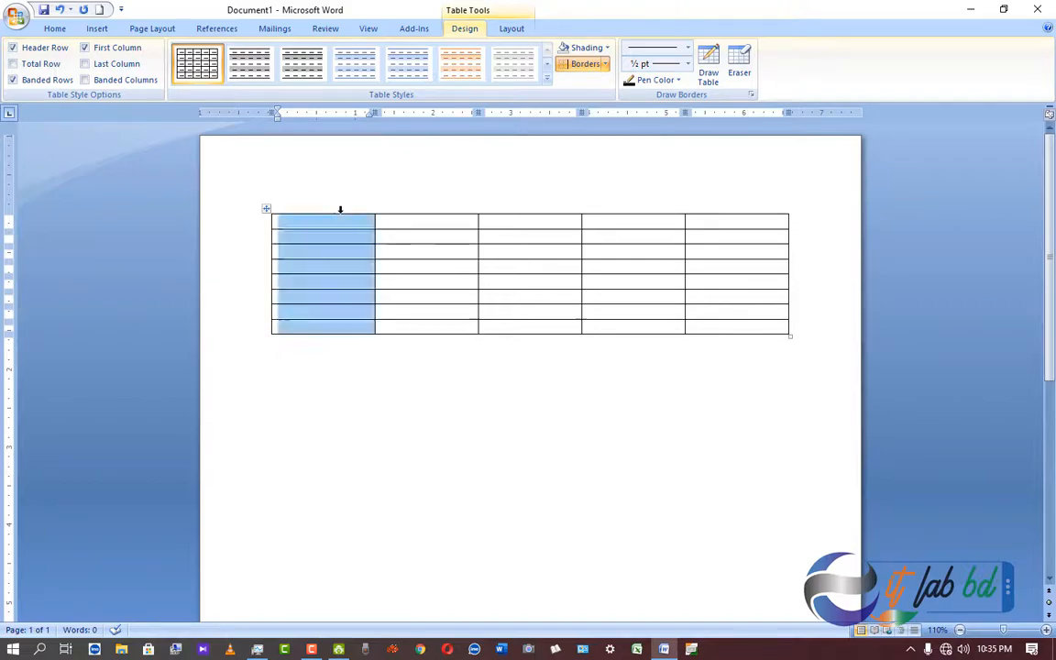
{"action": "left_click", "coordinate": [459, 270]}
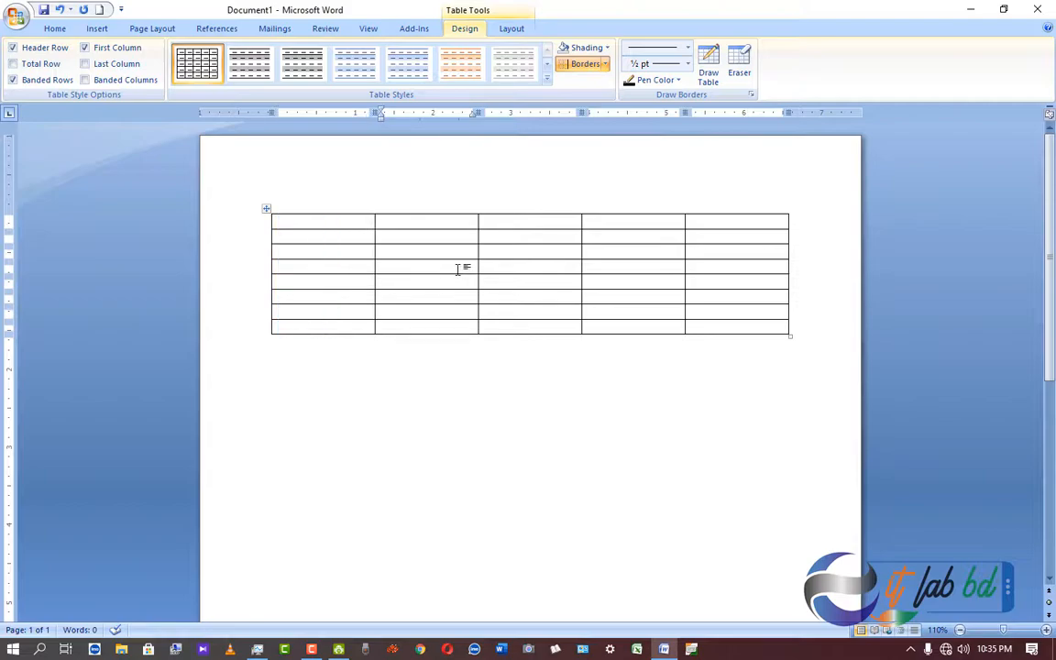
{"action": "left_click", "coordinate": [429, 208]}
{"action": "left_click", "coordinate": [513, 222]}
{"action": "left_click", "coordinate": [517, 287]}
Increase the last row's height to about 0.8 inch and select its cells across all five columns.
{"action": "left_click_drag", "start_coordinate": [453, 333], "coordinate": [454, 385]}
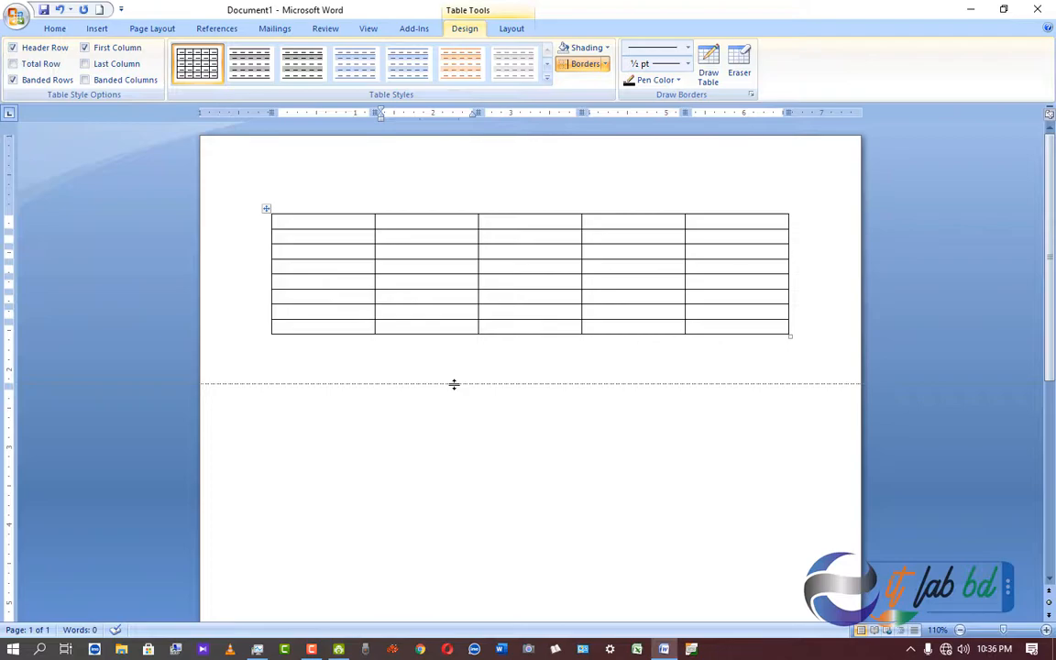
{"action": "left_click_drag", "start_coordinate": [454, 384], "coordinate": [454, 382]}
{"action": "left_click", "coordinate": [316, 349]}
{"action": "left_click_drag", "start_coordinate": [356, 348], "coordinate": [740, 354]}
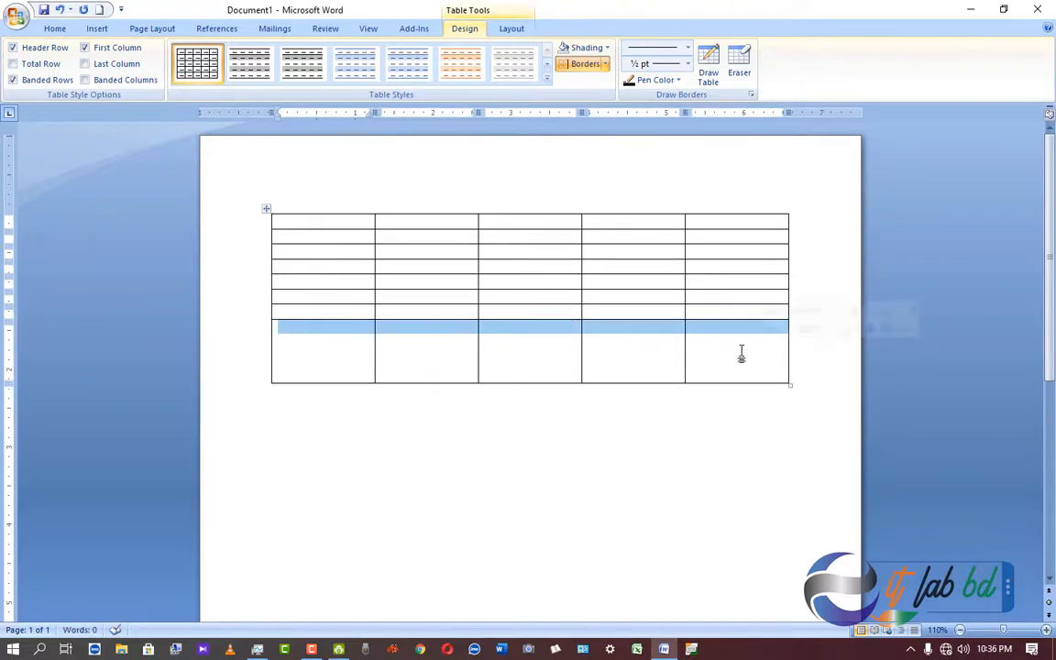
{"action": "left_click", "coordinate": [395, 355]}
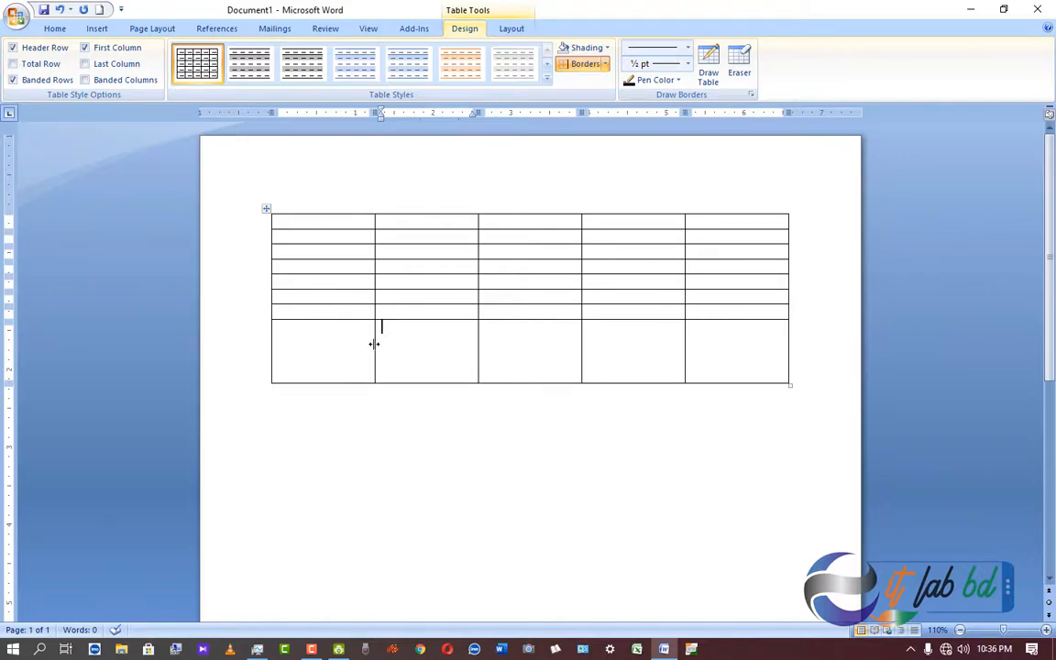
Widen the first column to about 1.9 inches and narrow only the last row's first cell to about 1.5 inches.
{"action": "left_click_drag", "start_coordinate": [374, 344], "coordinate": [419, 343]}
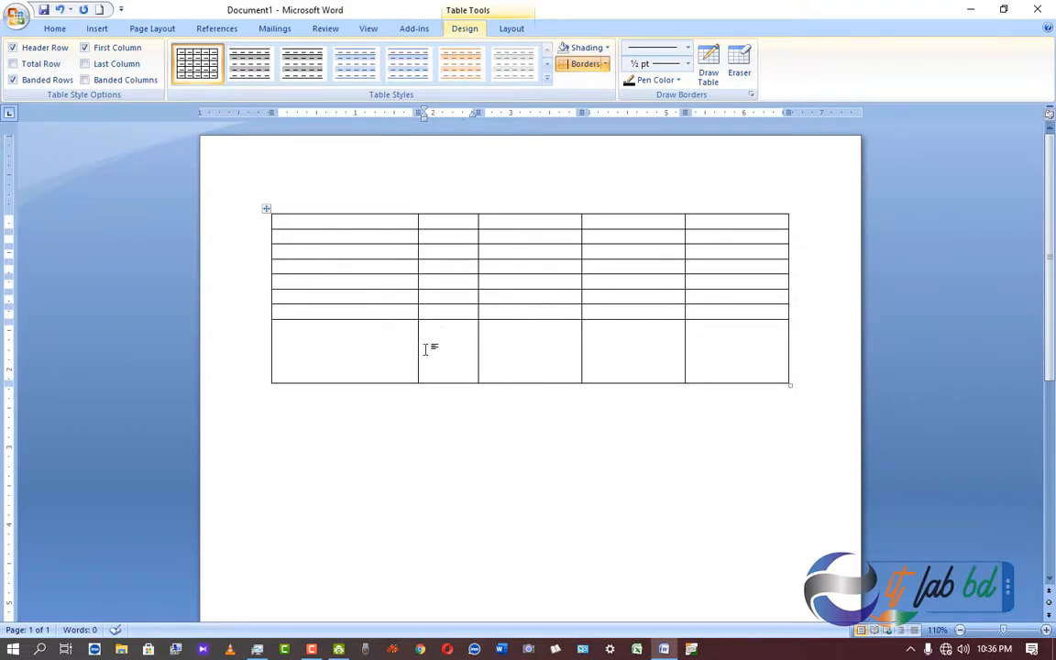
{"action": "left_click_drag", "start_coordinate": [392, 347], "coordinate": [446, 346]}
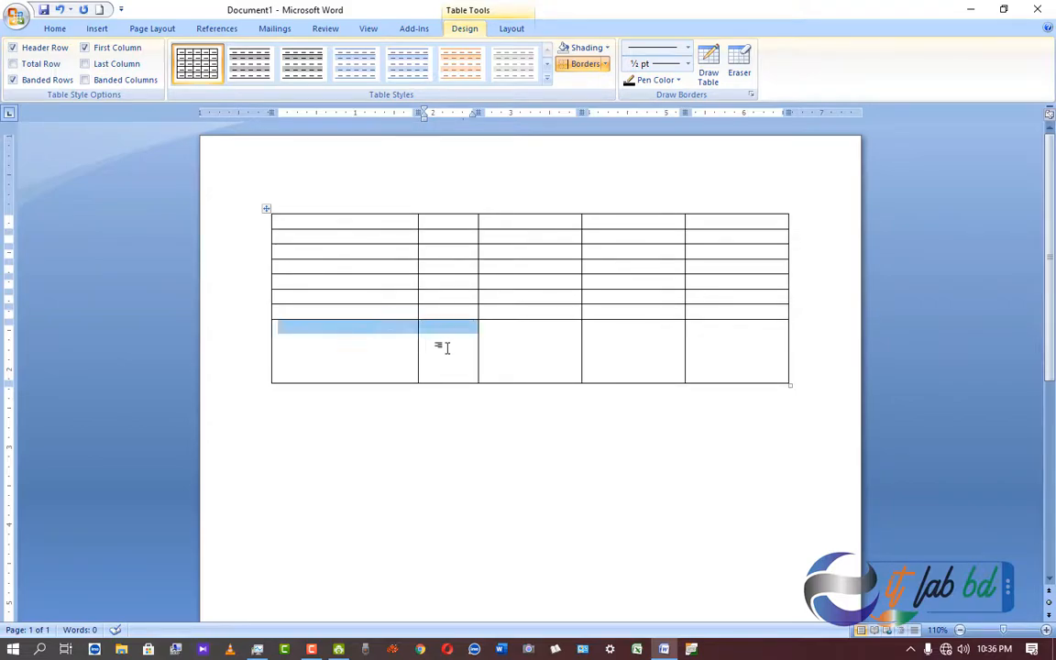
{"action": "left_click", "coordinate": [376, 348]}
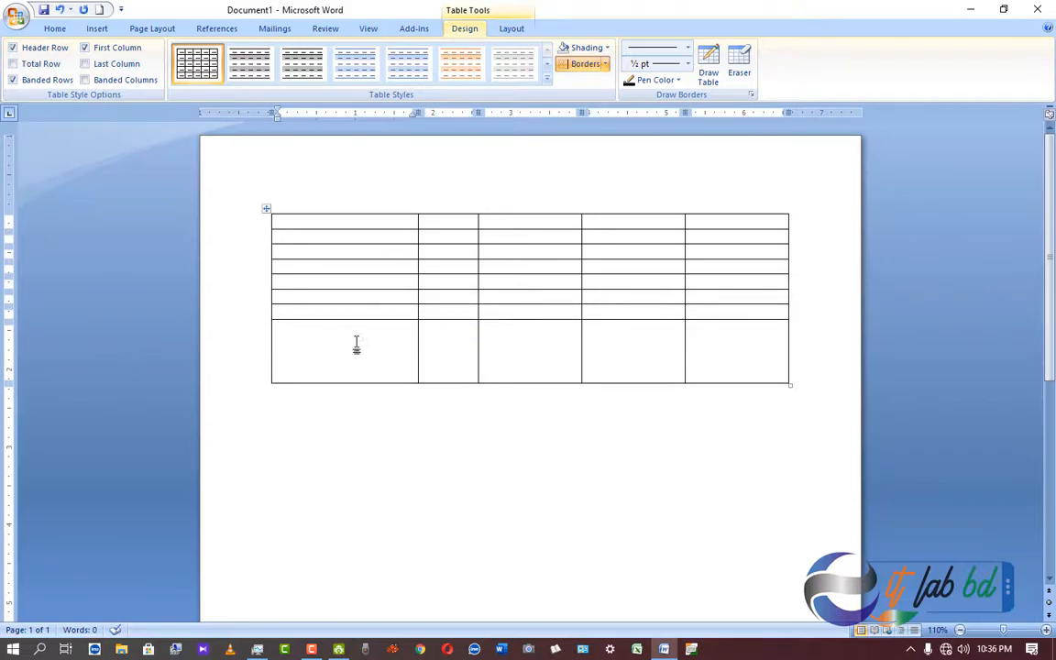
{"action": "left_click_drag", "start_coordinate": [357, 344], "coordinate": [429, 346]}
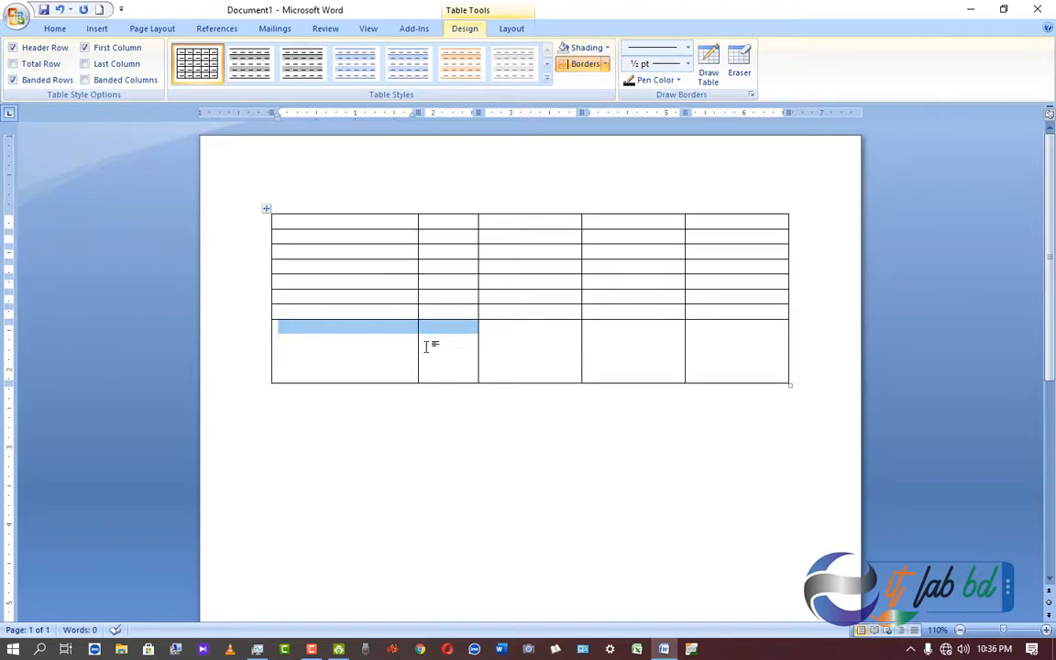
{"action": "left_click_drag", "start_coordinate": [417, 348], "coordinate": [389, 349]}
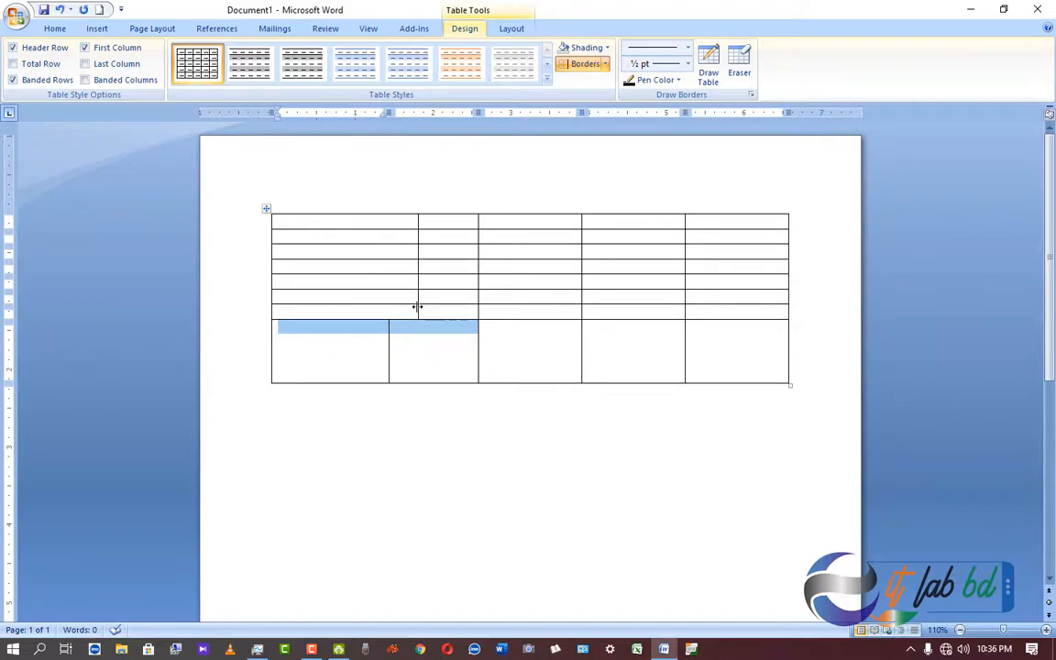
Heighten rows six and seven to about 0.5 and 0.4 inch, and resize their first cells to about 2.2 and 1.8 inches wide.
{"action": "left_click_drag", "start_coordinate": [410, 304], "coordinate": [417, 359]}
{"action": "left_click_drag", "start_coordinate": [408, 309], "coordinate": [409, 346]}
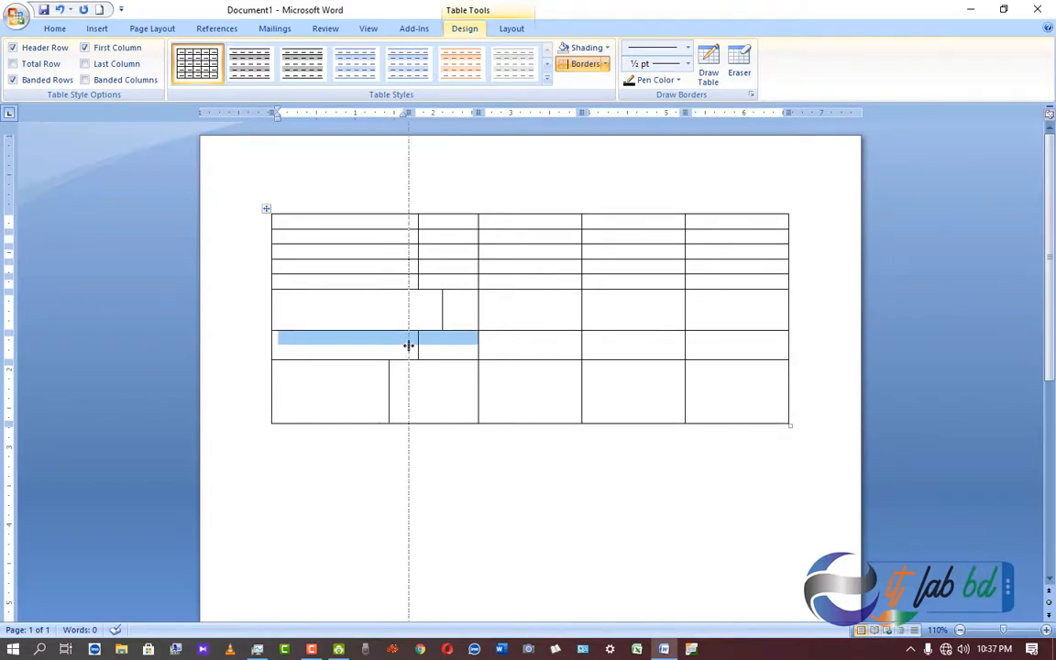
Narrow only the third row's first cell to about 1.6 inches by moving its border with the second cell.
{"action": "left_click", "coordinate": [417, 252]}
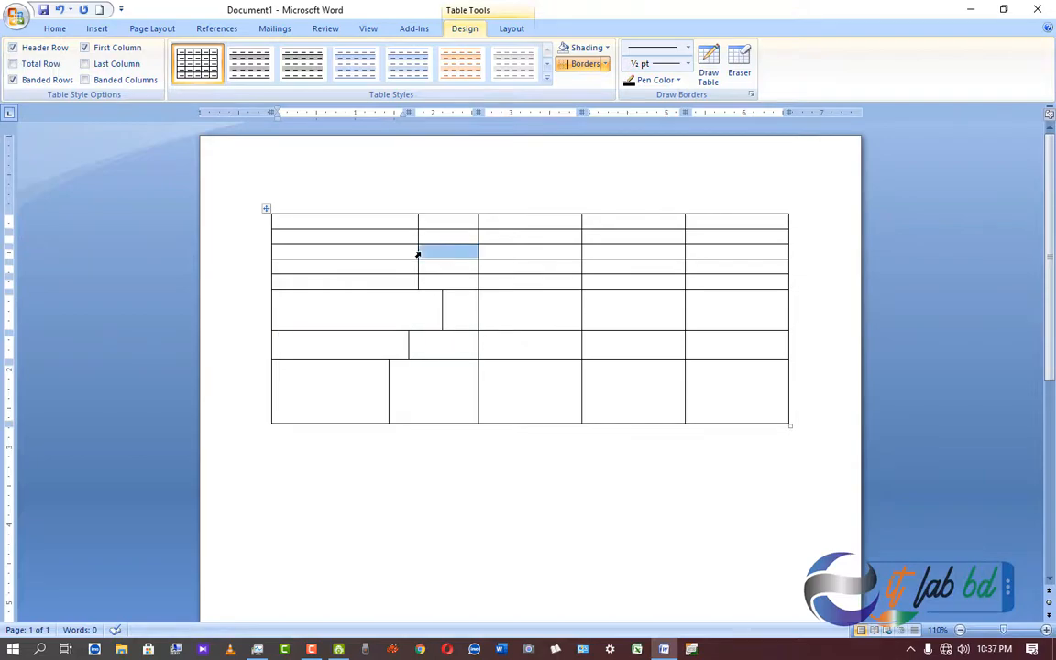
{"action": "left_click_drag", "start_coordinate": [417, 251], "coordinate": [399, 251]}
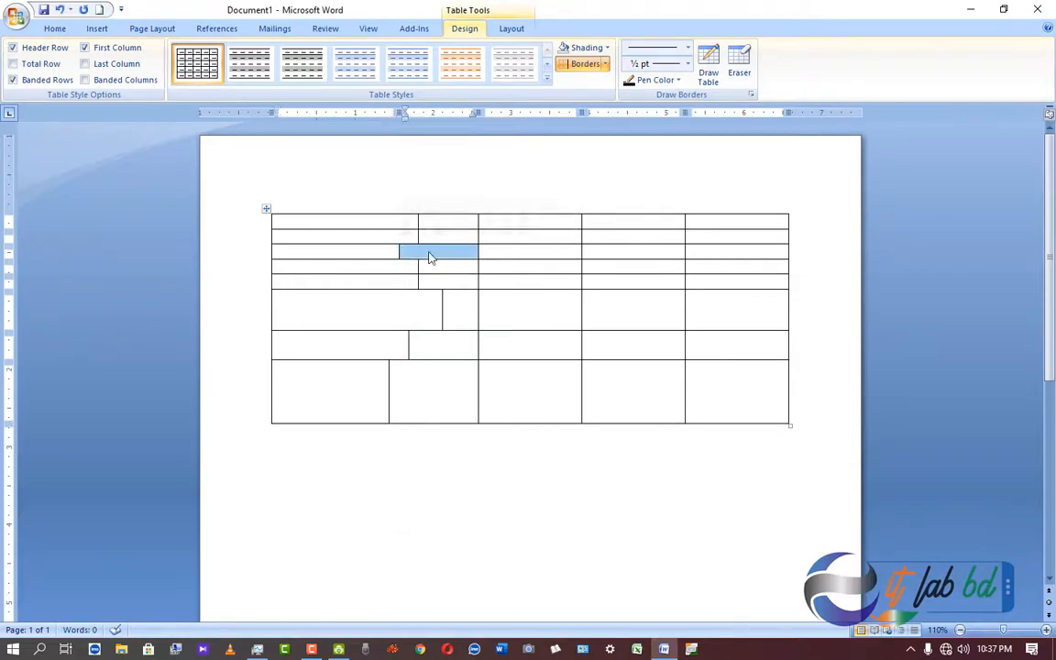
{"action": "left_click", "coordinate": [428, 256]}
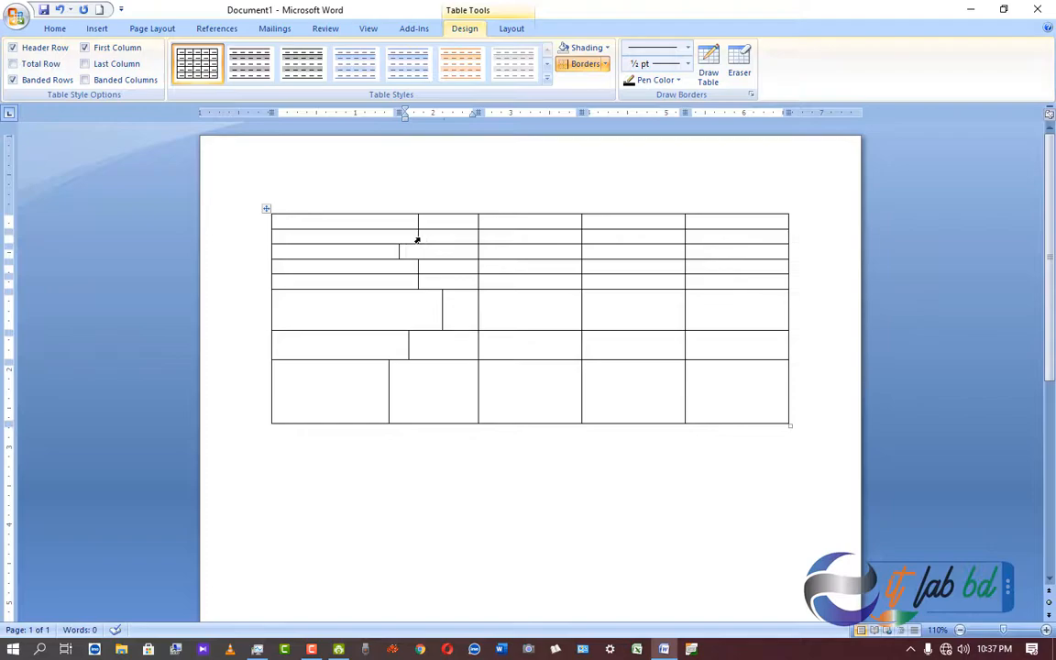
Widen the first cells of rows one and two to about 2.1 inches, and narrow row four's first cell to about 1 inch.
{"action": "left_click_drag", "start_coordinate": [415, 239], "coordinate": [438, 236]}
{"action": "left_click", "coordinate": [421, 269]}
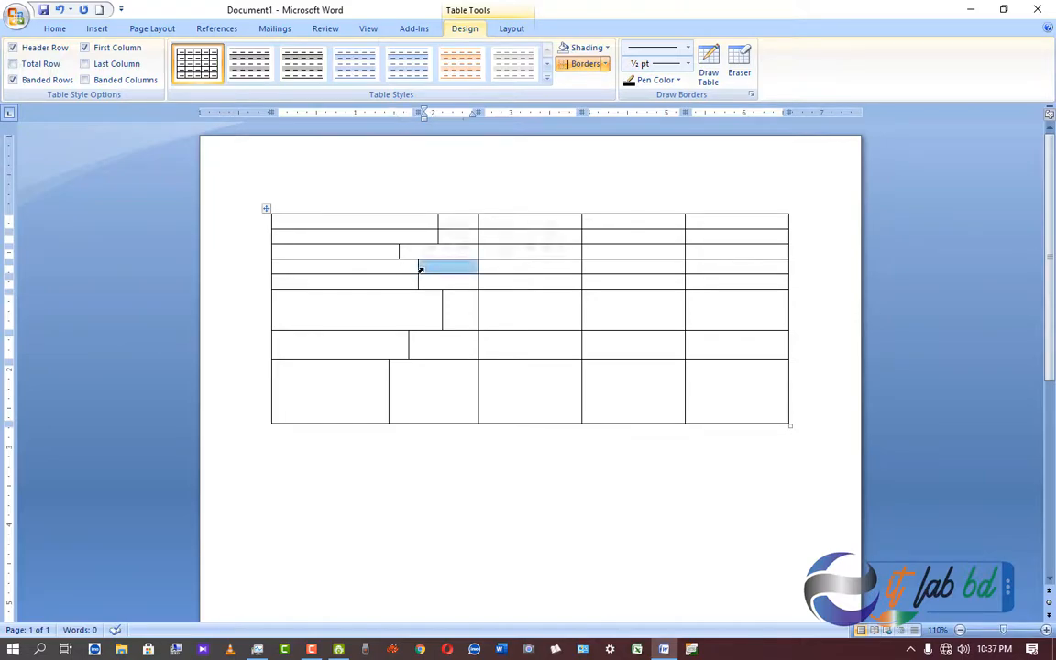
{"action": "left_click_drag", "start_coordinate": [418, 267], "coordinate": [346, 267]}
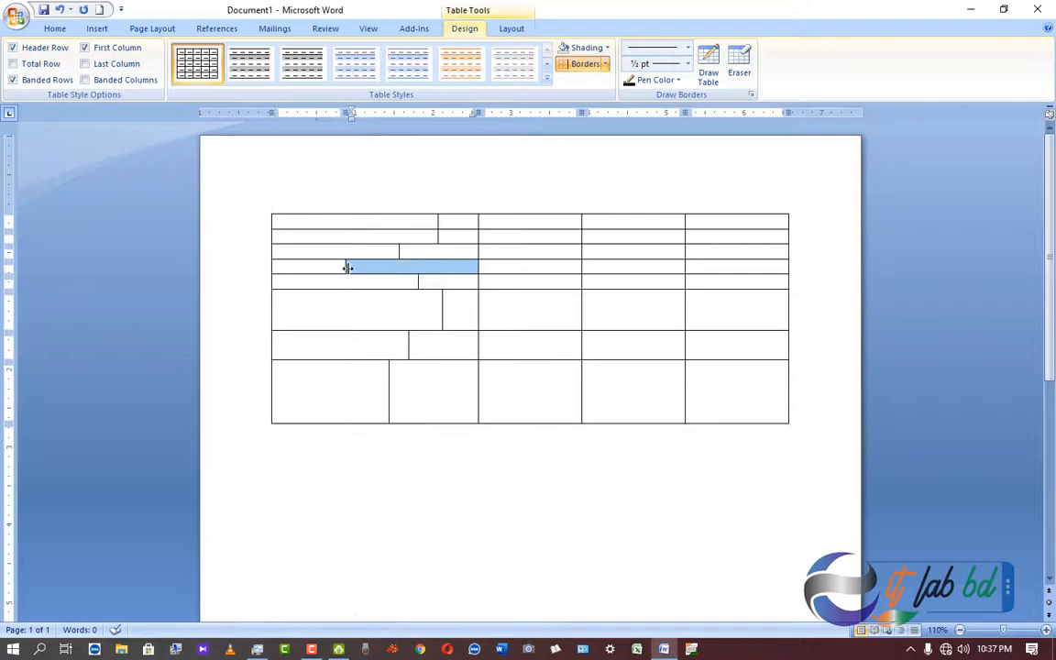
Narrow only the second row's first cell to about 1.8 inches by moving its border with the second cell.
{"action": "left_click", "coordinate": [438, 283]}
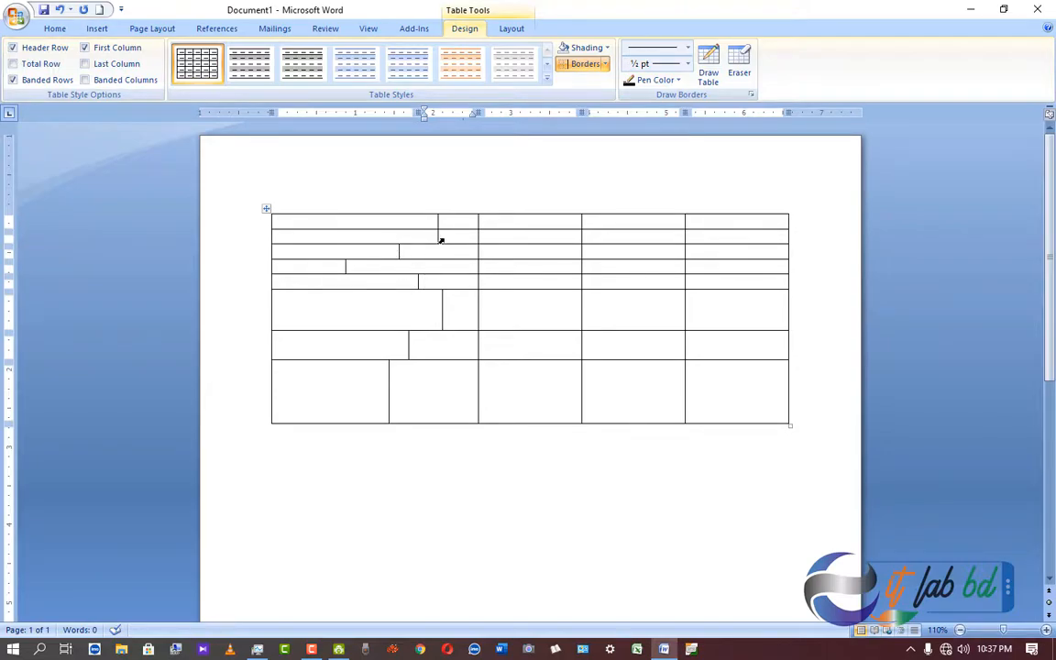
{"action": "left_click", "coordinate": [440, 240]}
{"action": "left_click_drag", "start_coordinate": [438, 236], "coordinate": [408, 235]}
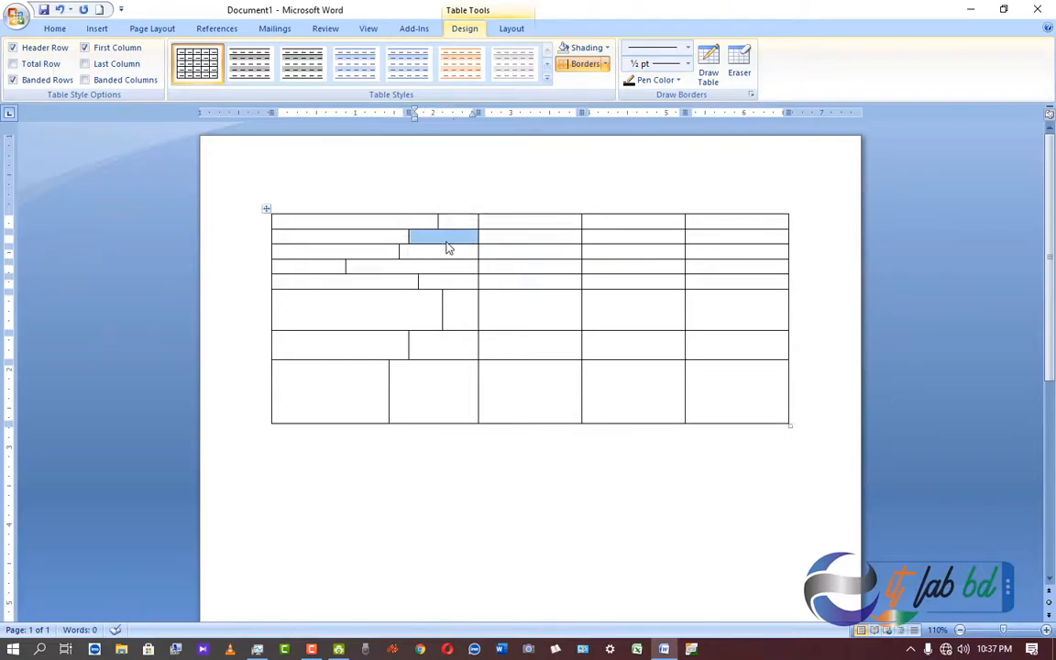
{"action": "left_click", "coordinate": [447, 253]}
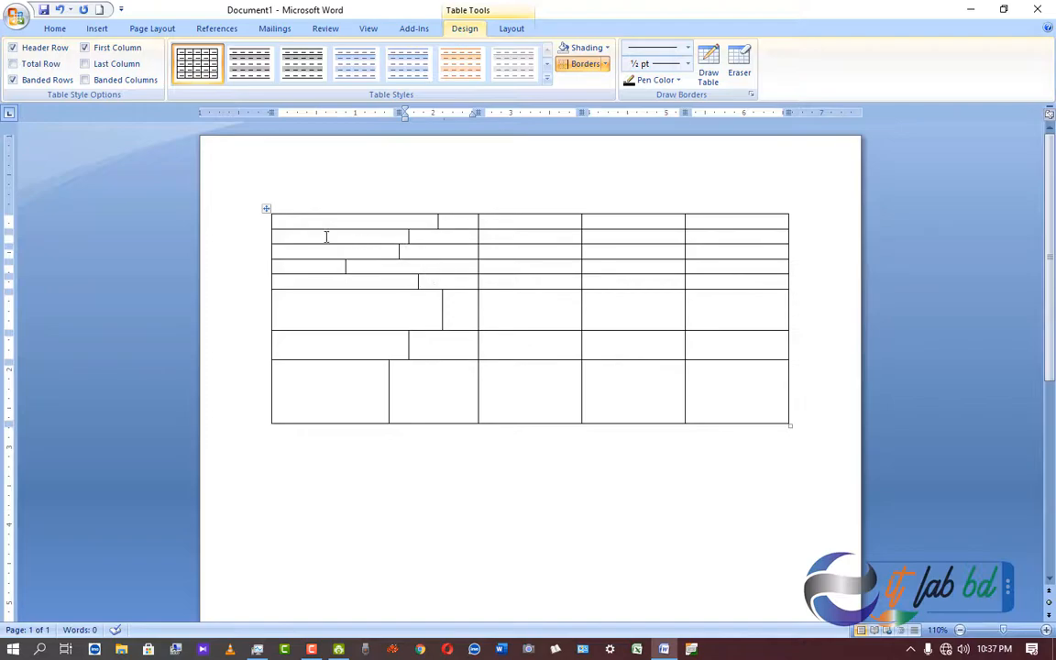
{"action": "left_click", "coordinate": [530, 313]}
{"action": "left_click", "coordinate": [97, 30]}
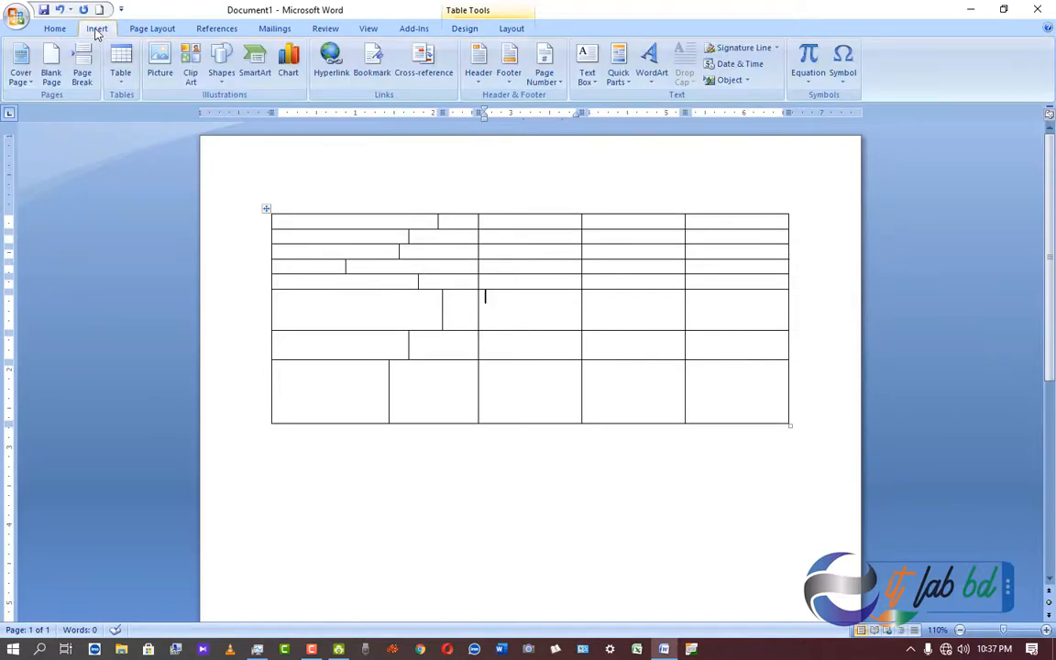
{"action": "left_click", "coordinate": [123, 79]}
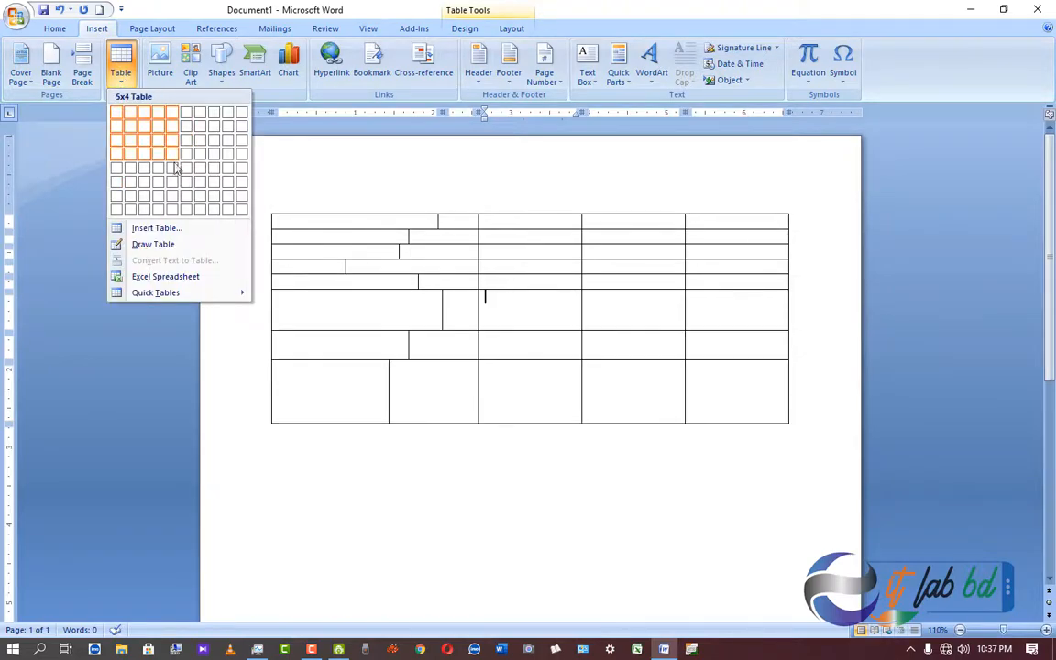
{"action": "left_click", "coordinate": [427, 239]}
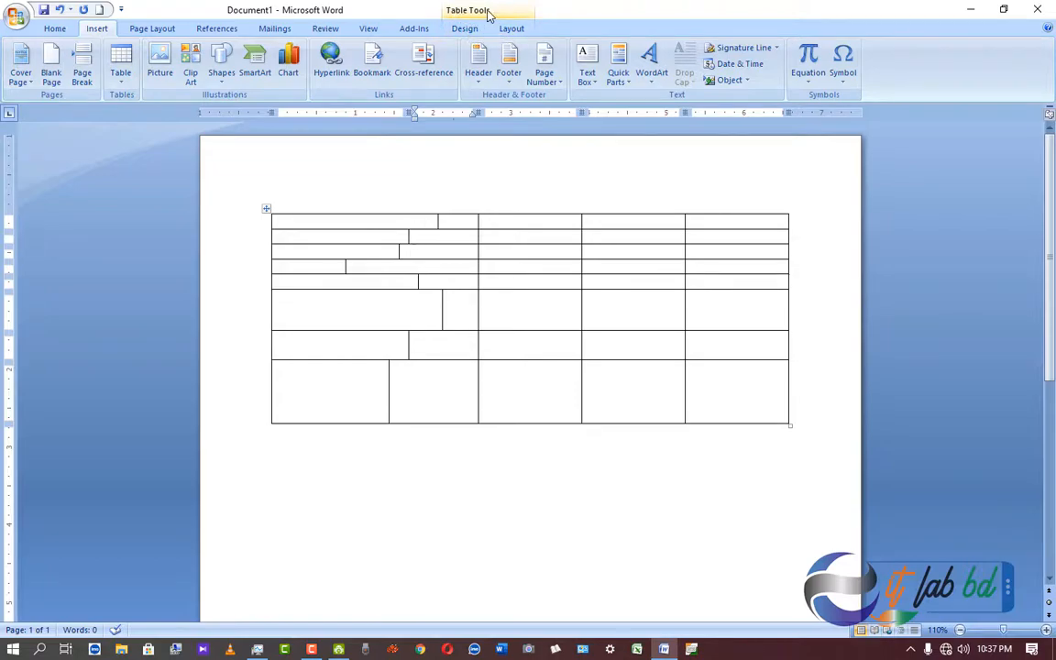
Cut the entire table from the document and paste it back in the same place.
{"action": "left_click", "coordinate": [291, 220]}
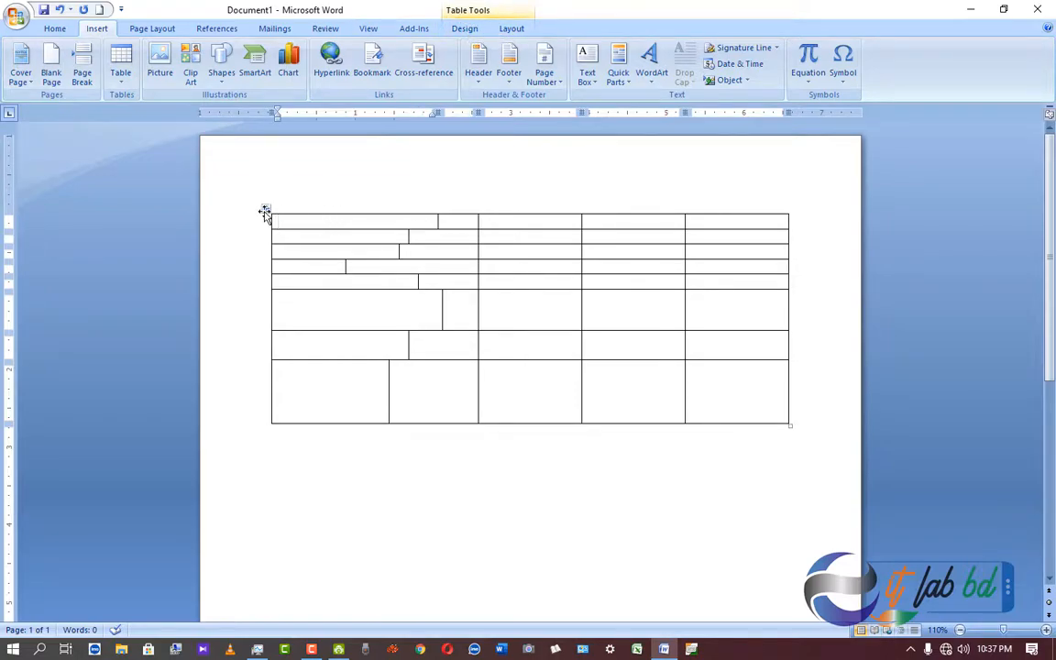
{"action": "left_click", "coordinate": [264, 212]}
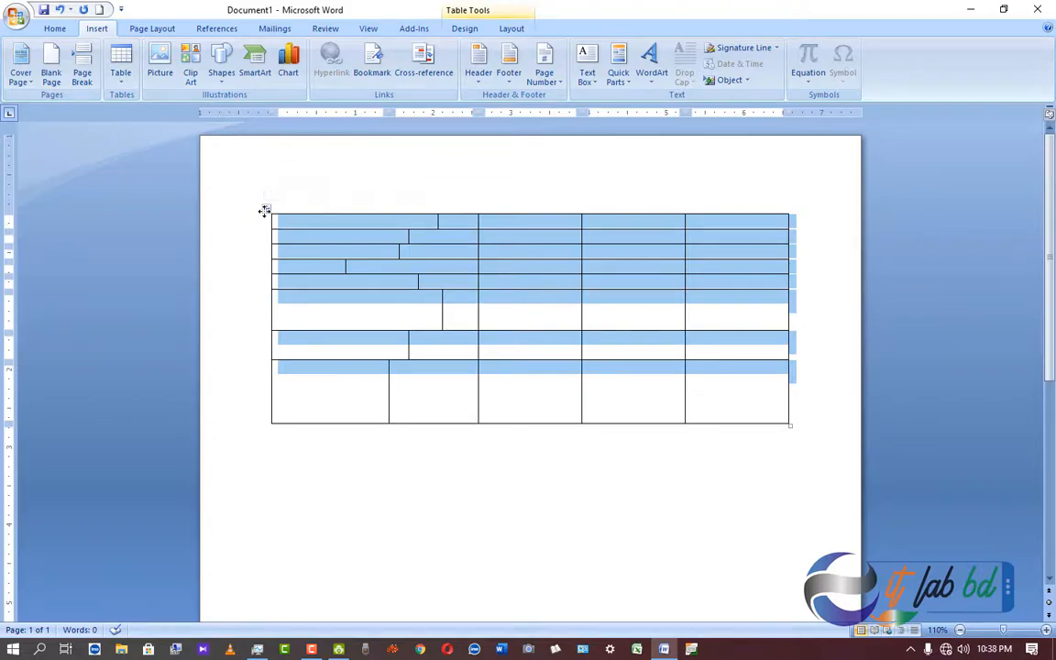
{"action": "left_click", "coordinate": [264, 211]}
{"action": "right_click", "coordinate": [266, 210]}
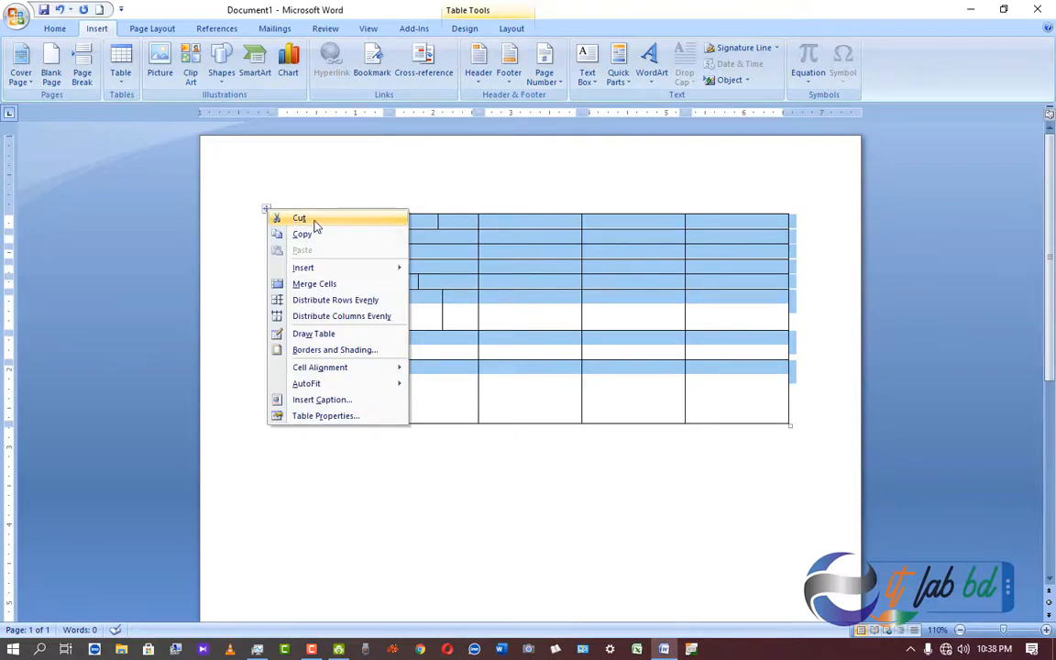
{"action": "left_click", "coordinate": [303, 219]}
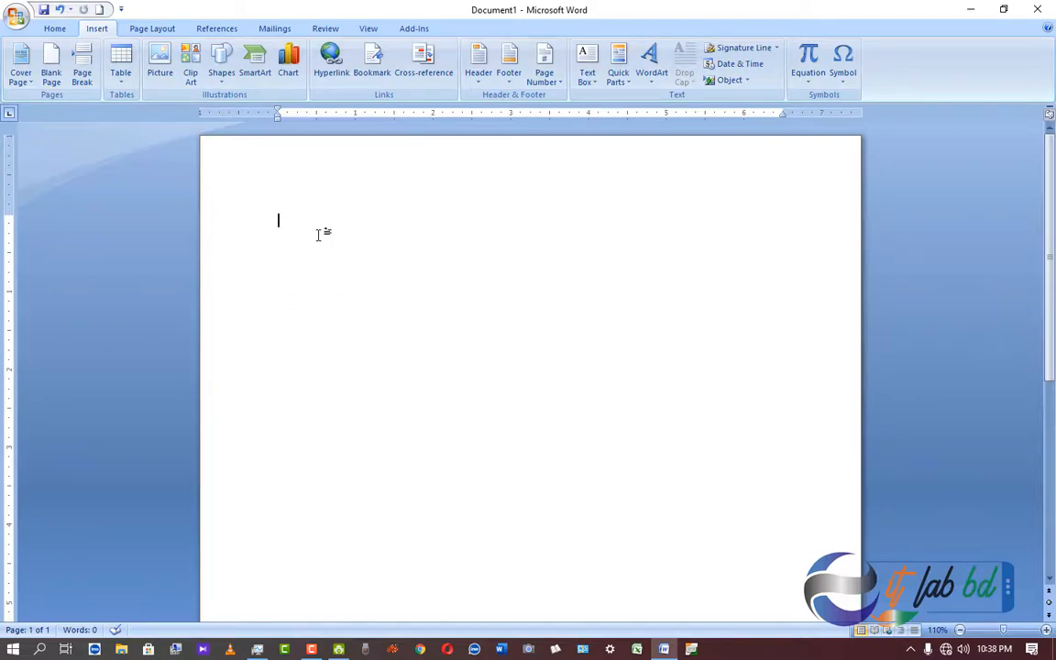
{"action": "key", "text": "ctrl+v"}
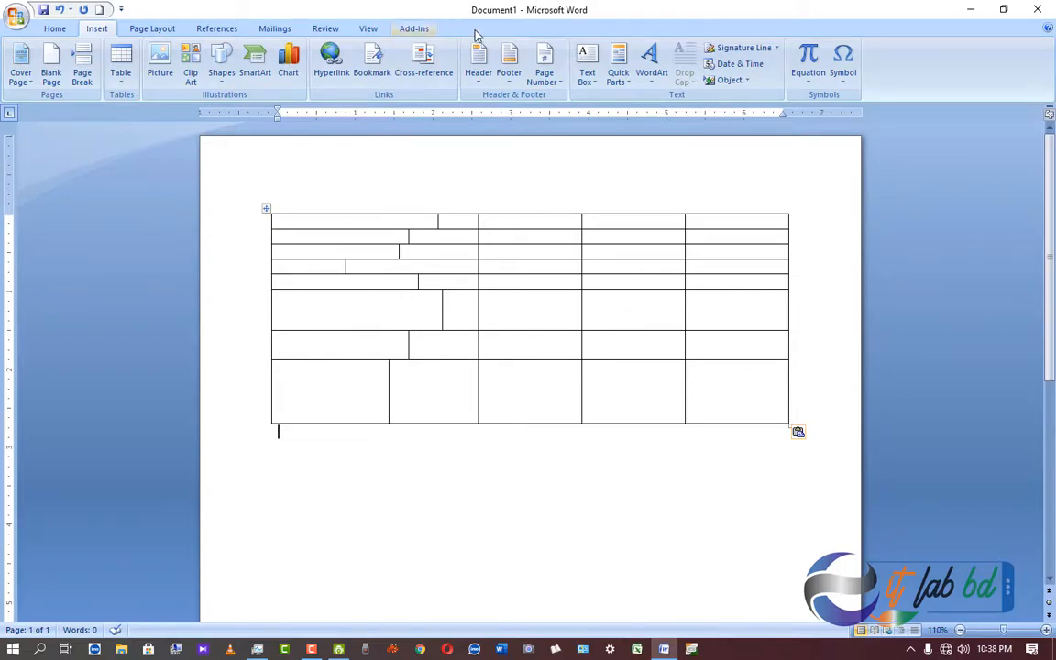
Browse the built-in table styles and apply Light Grid - Accent 3 to the table.
{"action": "left_click", "coordinate": [420, 267]}
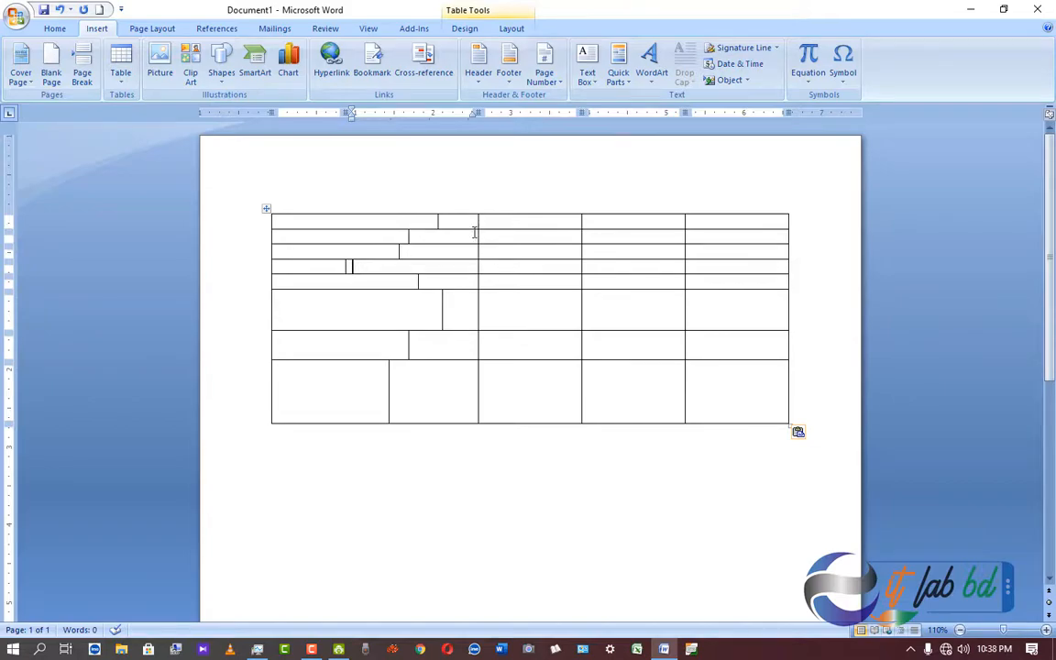
{"action": "left_click", "coordinate": [464, 29]}
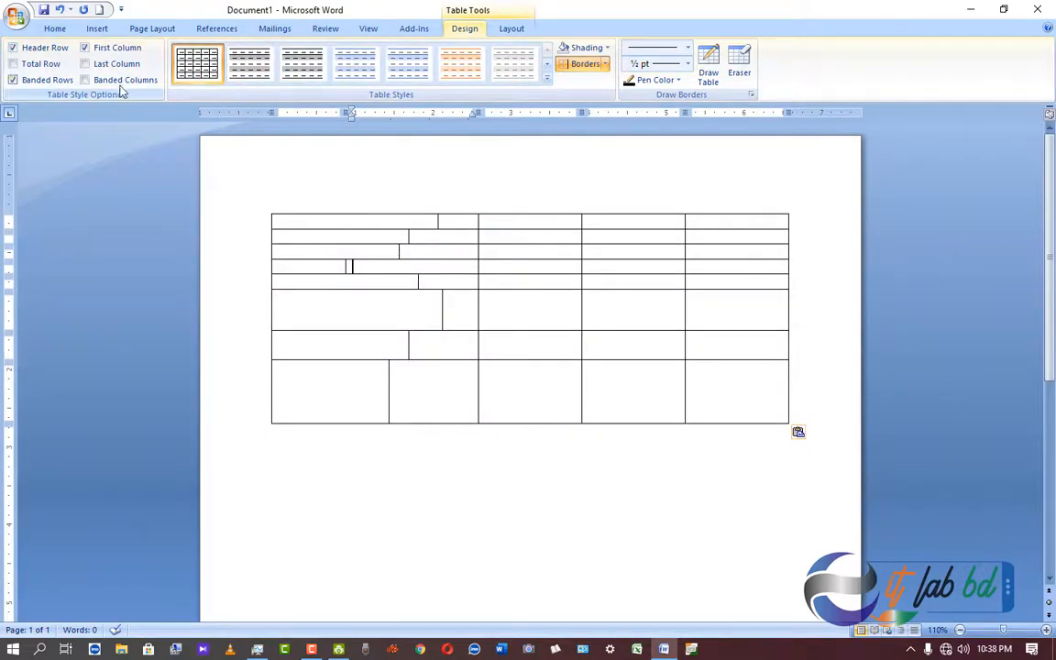
{"action": "left_click", "coordinate": [547, 79]}
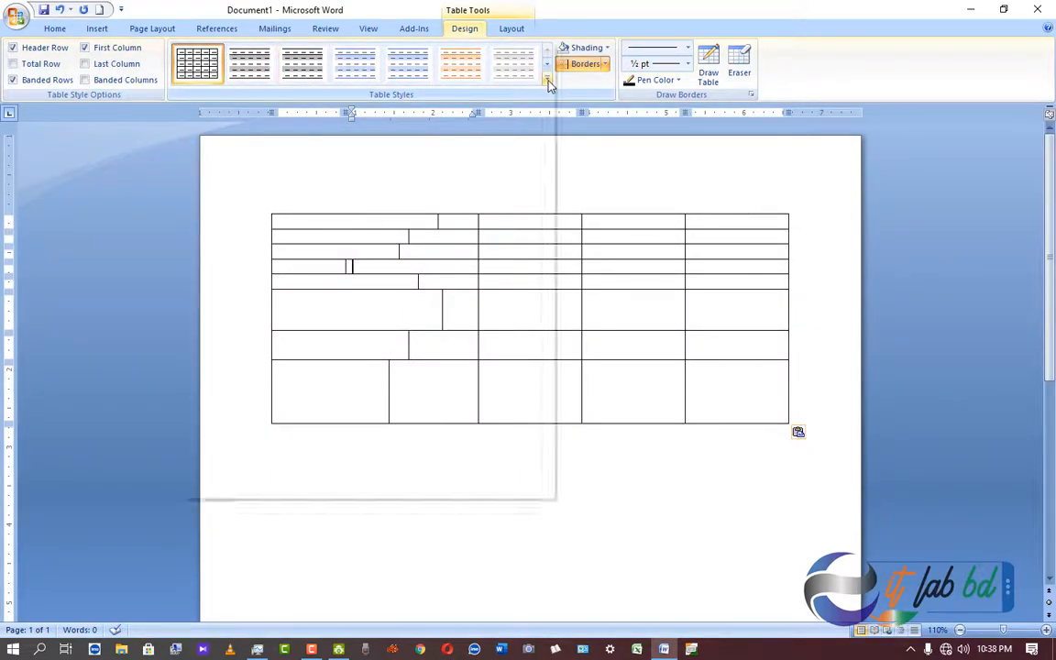
{"action": "mouse_move", "coordinate": [550, 84]}
{"action": "left_mouse_down"}
{"action": "mouse_move", "coordinate": [556, 223]}
{"action": "mouse_move", "coordinate": [560, 80]}
{"action": "left_mouse_up"}
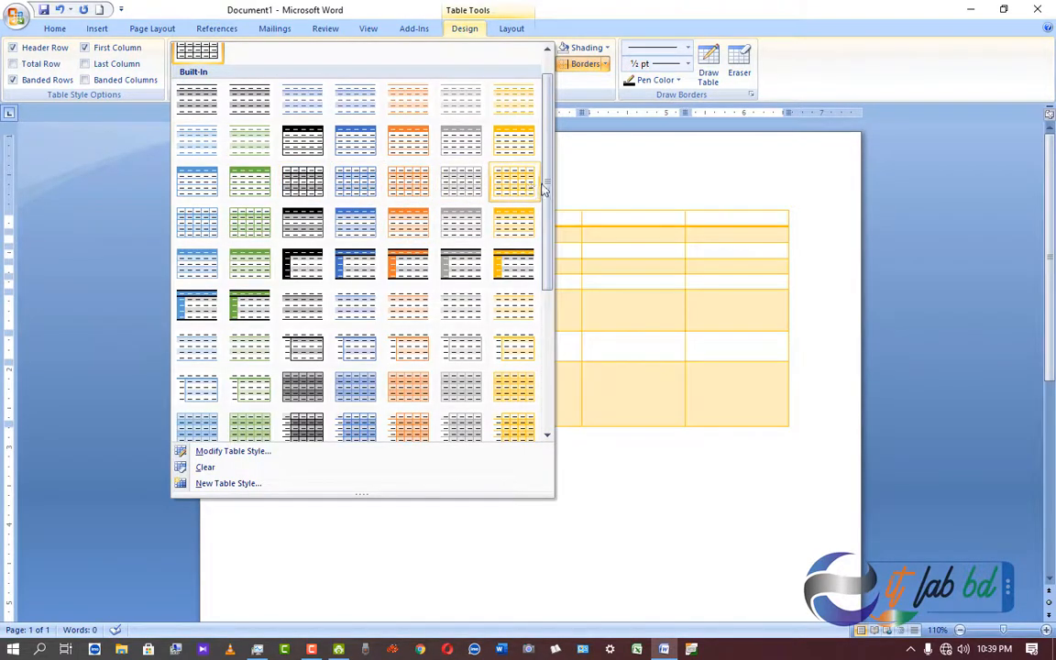
{"action": "left_click_drag", "start_coordinate": [549, 181], "coordinate": [494, 145]}
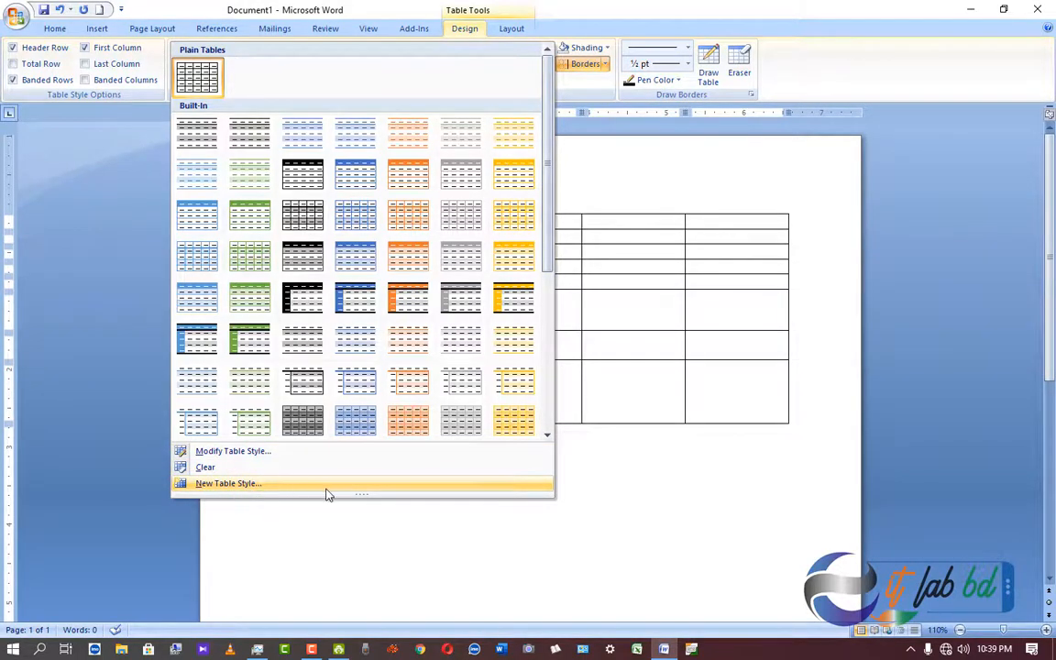
{"action": "left_click_drag", "start_coordinate": [363, 495], "coordinate": [358, 448]}
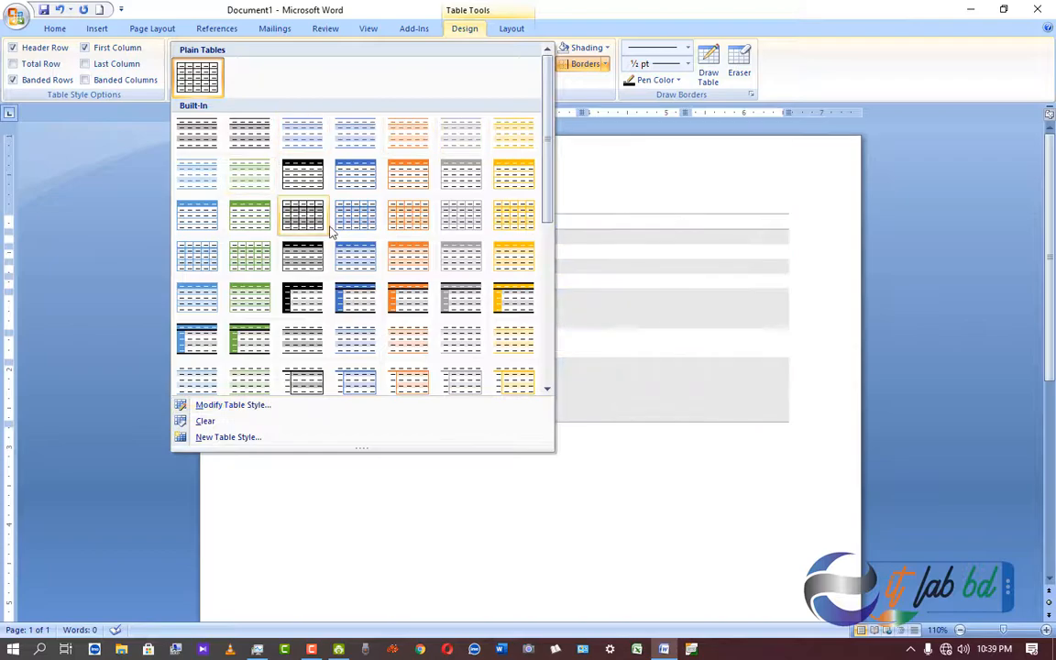
{"action": "left_click", "coordinate": [463, 220]}
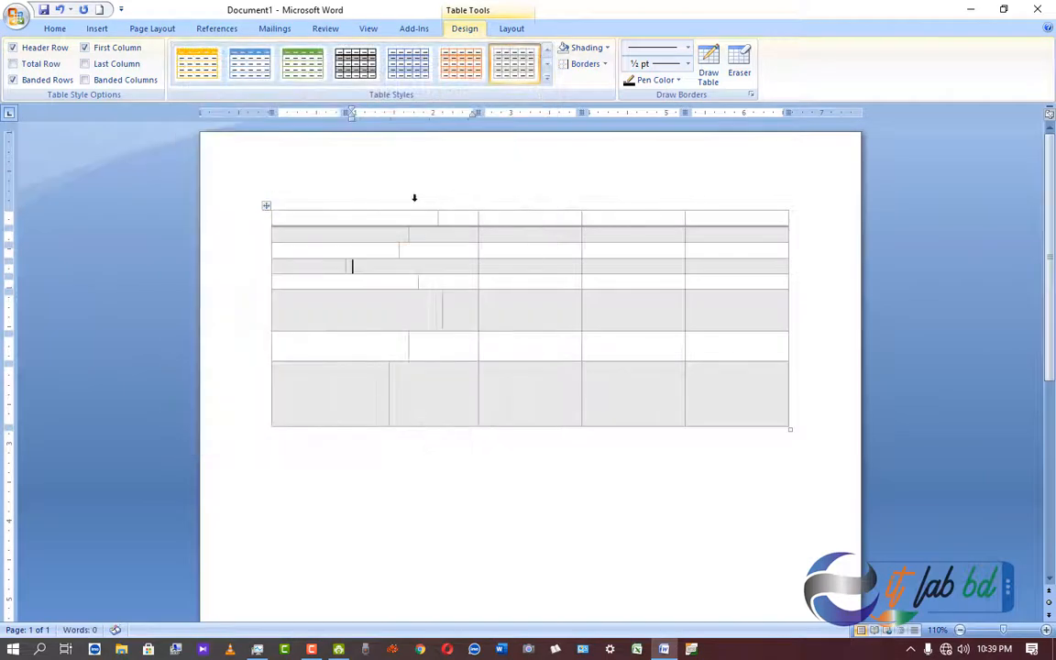
{"action": "left_click", "coordinate": [451, 309]}
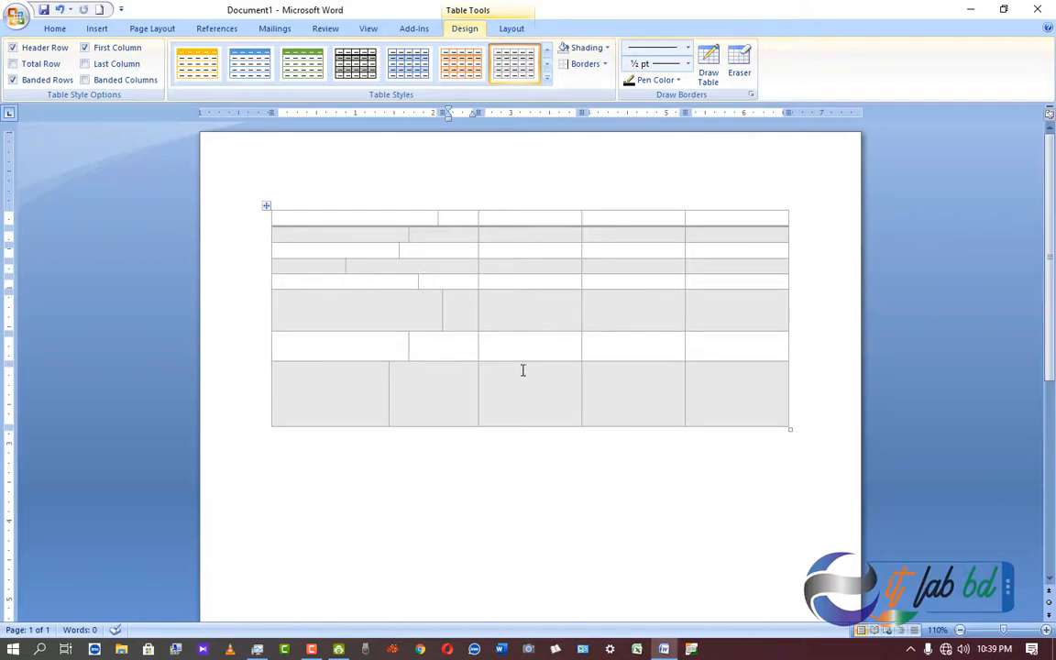
Modify the Light Grid - Accent 3 table style so that it is based on Table List 3.
{"action": "left_click", "coordinate": [547, 81]}
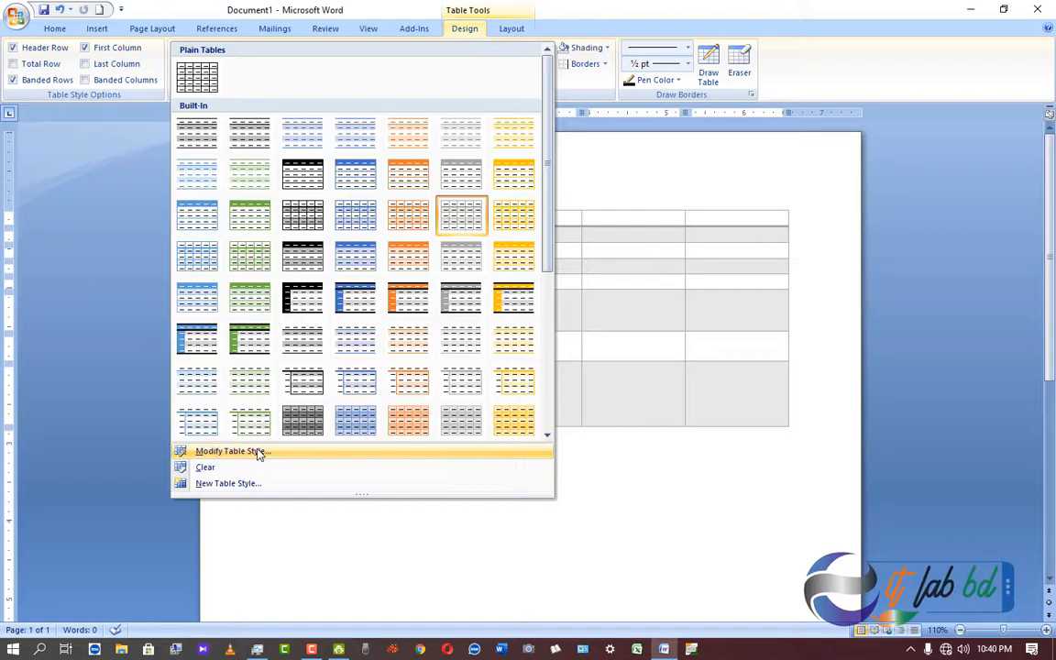
{"action": "left_click", "coordinate": [259, 452]}
{"action": "left_click_drag", "start_coordinate": [495, 124], "coordinate": [240, 77]}
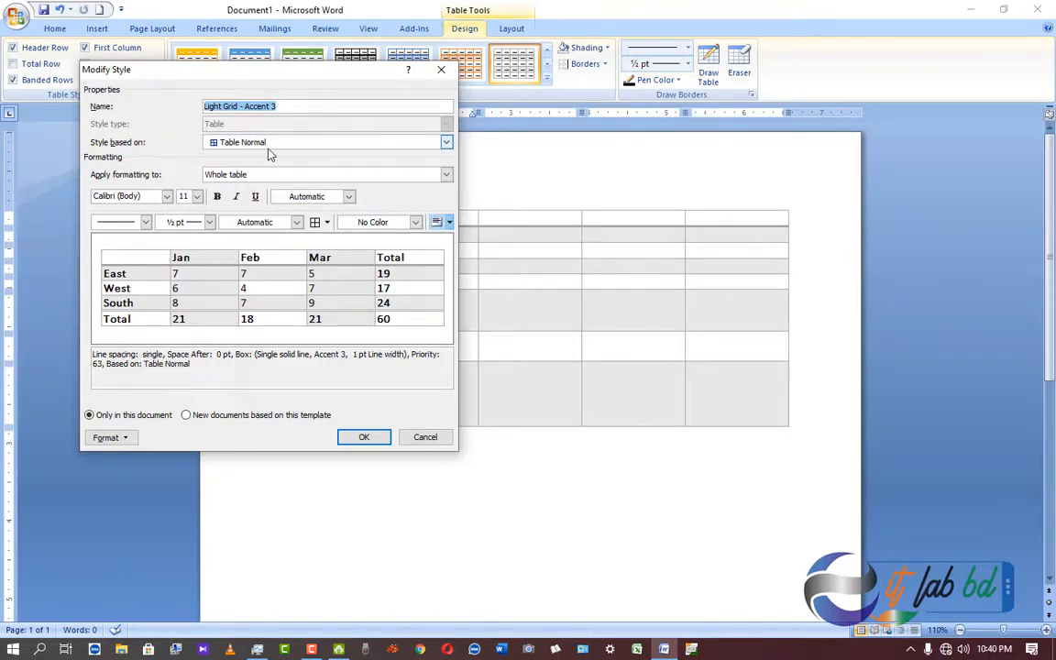
{"action": "left_click", "coordinate": [446, 142]}
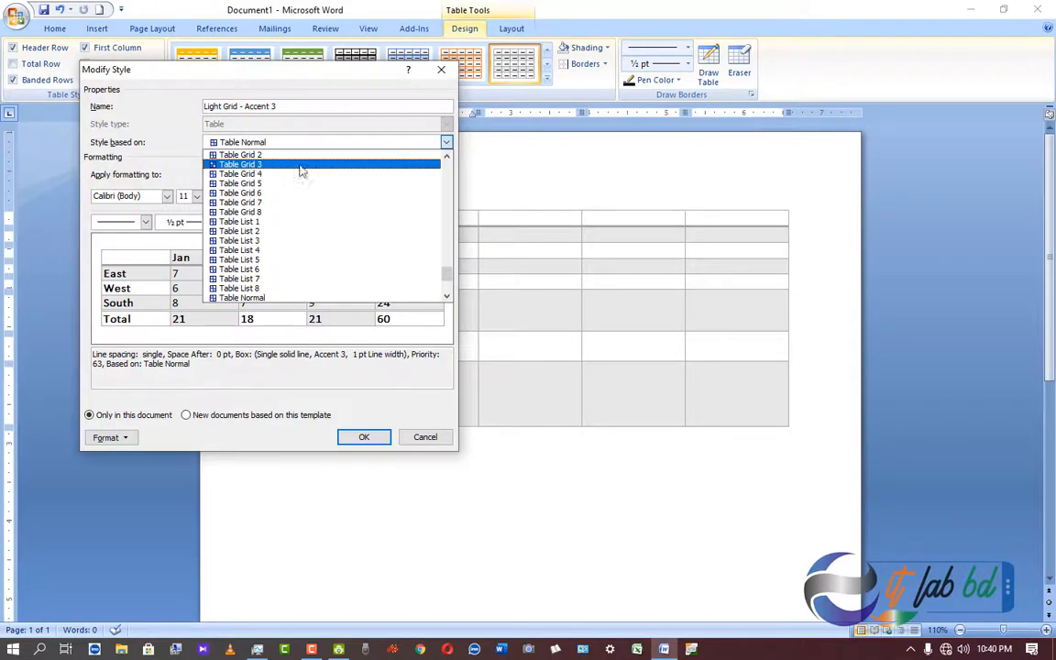
{"action": "left_click", "coordinate": [272, 241]}
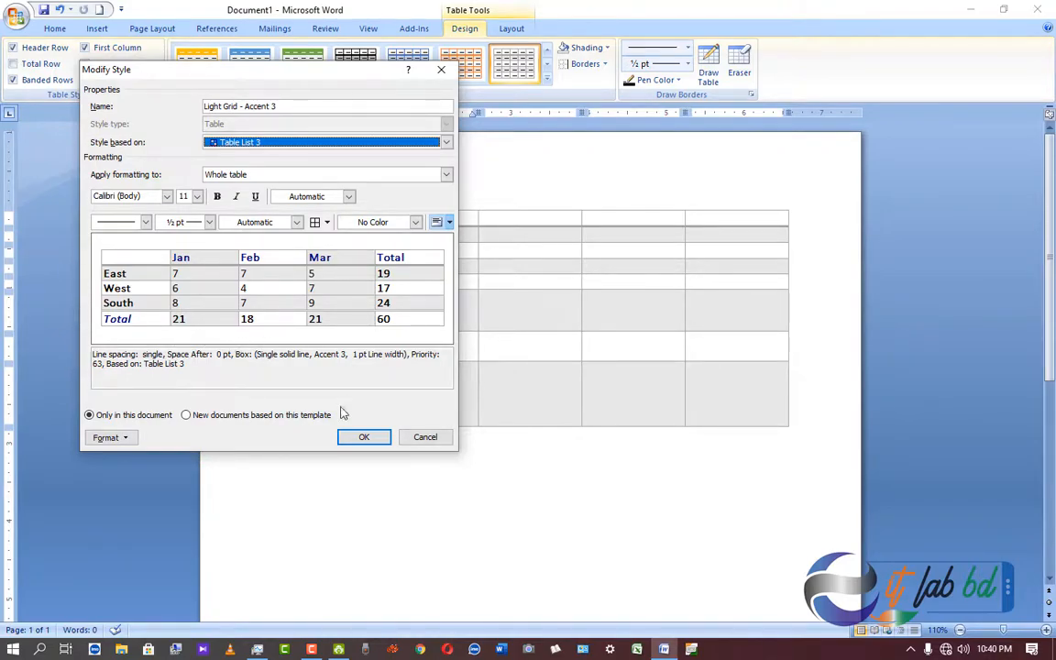
{"action": "left_click", "coordinate": [356, 437]}
{"action": "left_click", "coordinate": [383, 302]}
Reopen the Light Grid - Accent 3 style for modification and set its whole-table font to Calibri Light (Headings).
{"action": "left_click", "coordinate": [548, 78]}
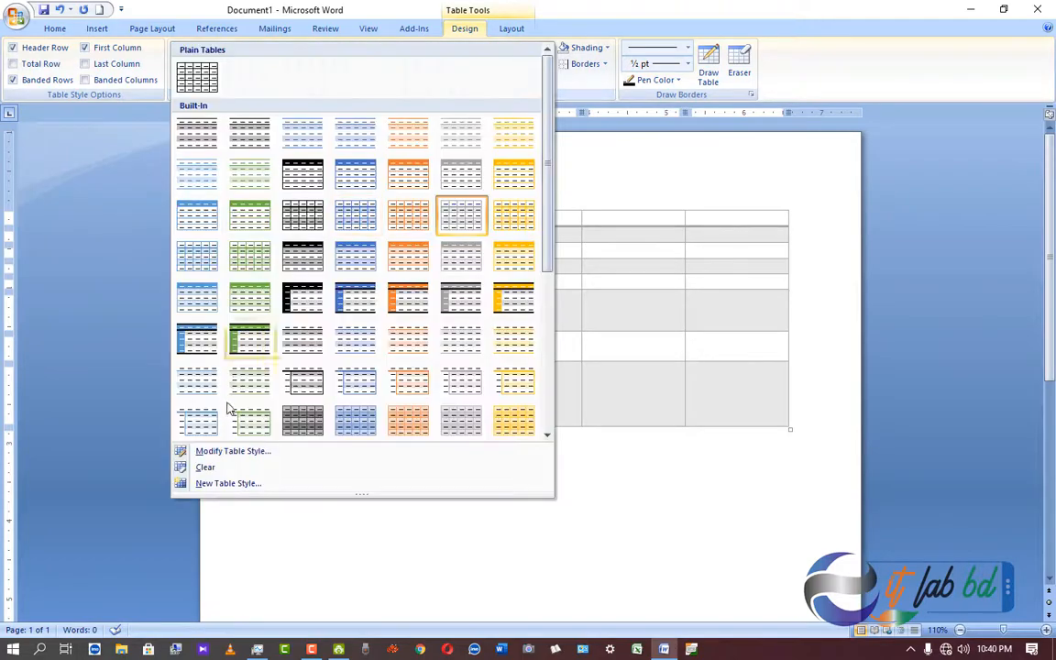
{"action": "left_click", "coordinate": [228, 456]}
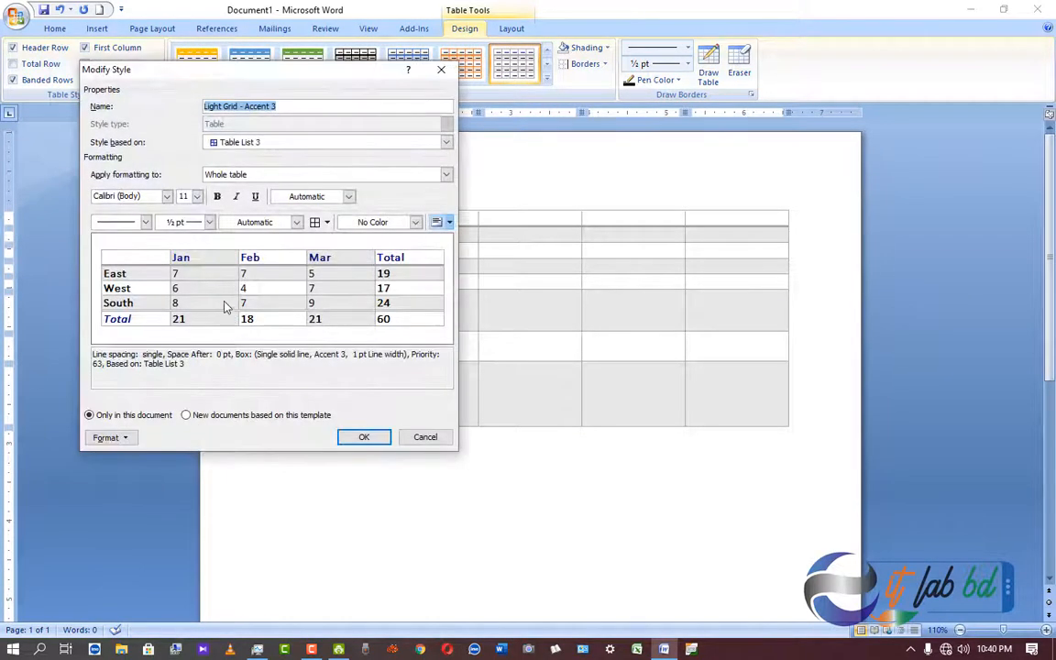
{"action": "left_click", "coordinate": [166, 196]}
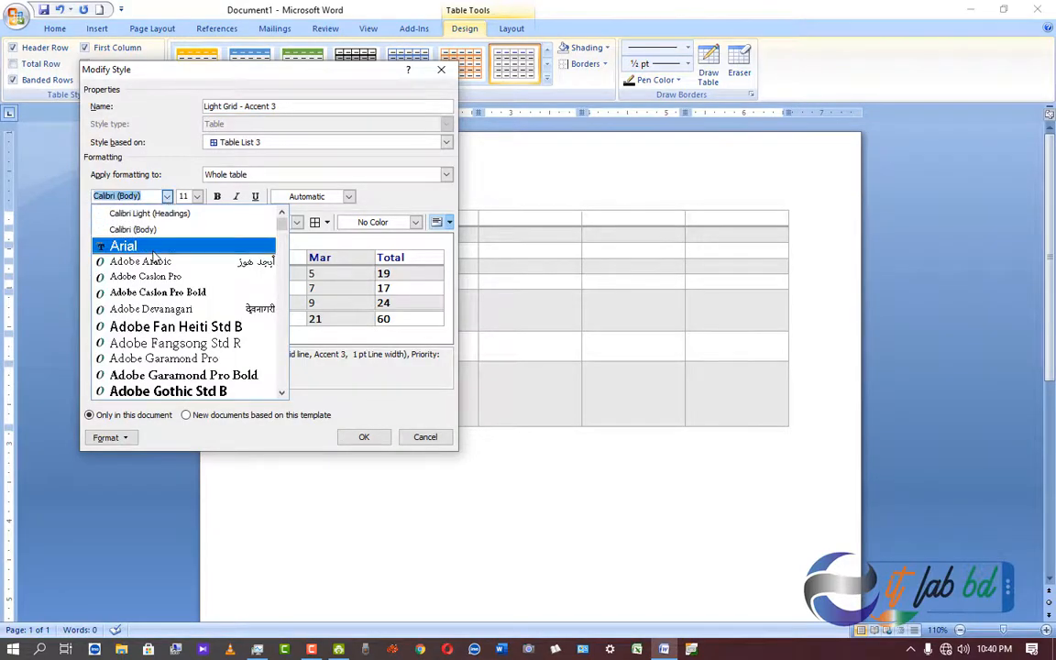
{"action": "left_click", "coordinate": [149, 213]}
{"action": "left_click", "coordinate": [196, 196]}
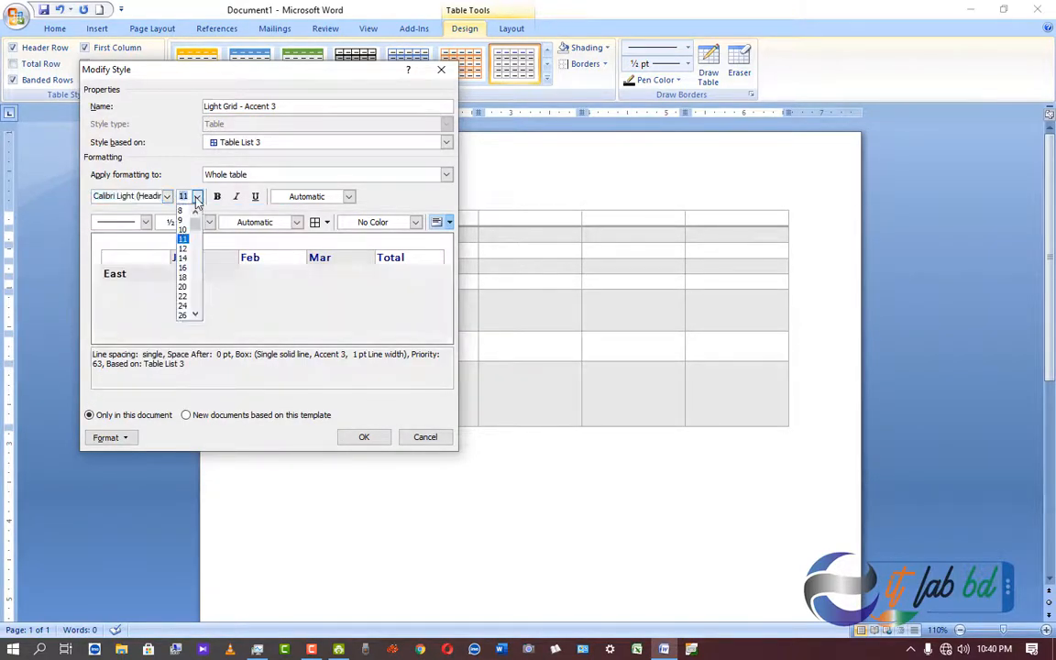
{"action": "left_click", "coordinate": [197, 196]}
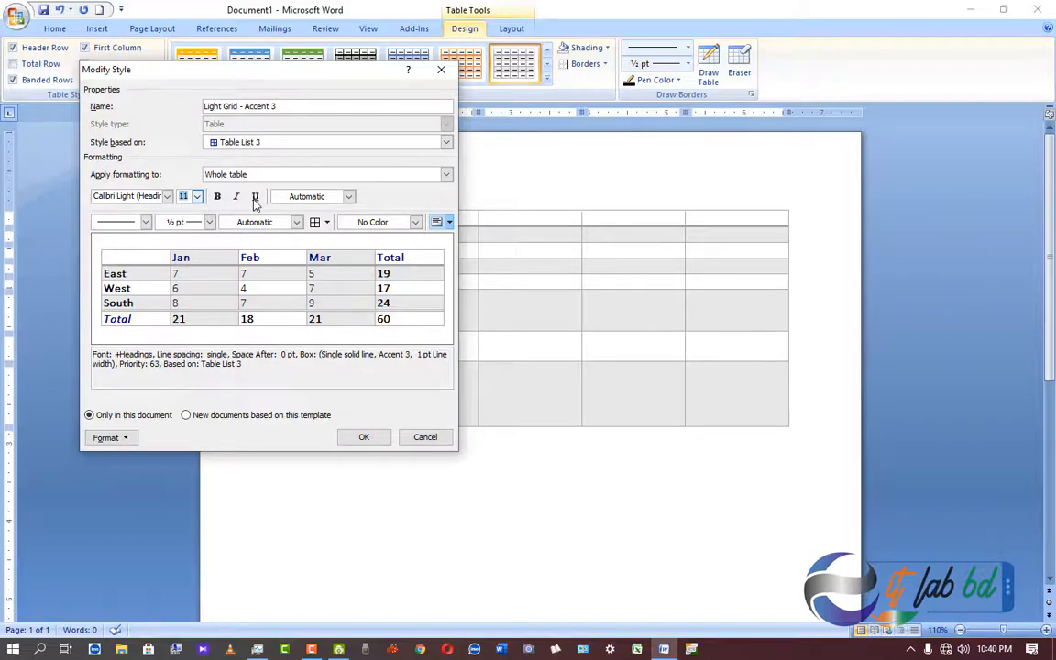
{"action": "left_click", "coordinate": [349, 197]}
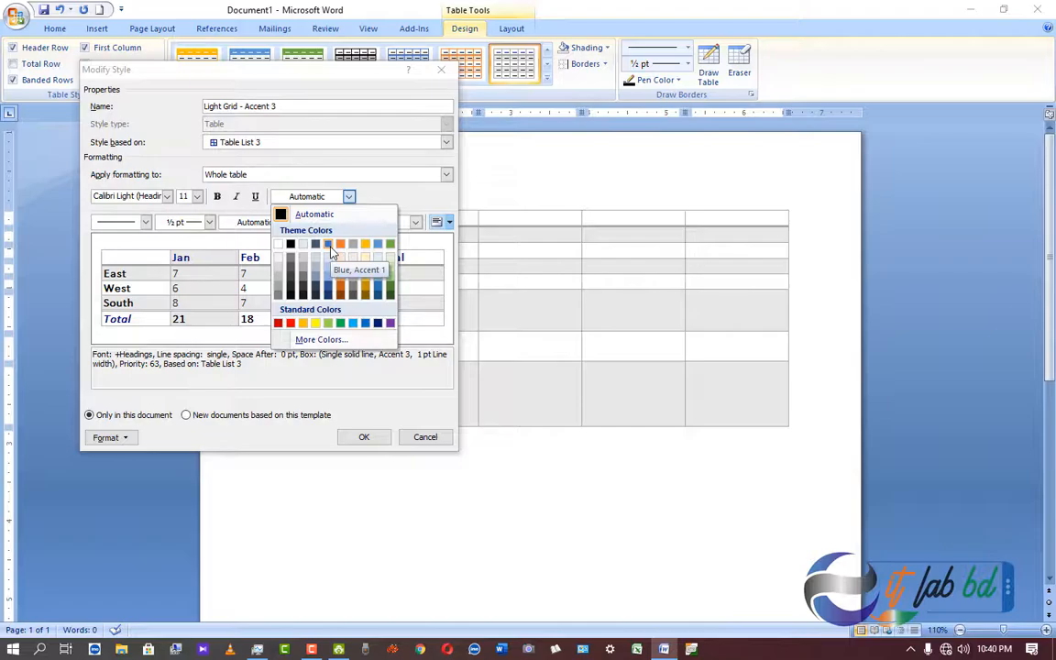
{"action": "left_click", "coordinate": [259, 300]}
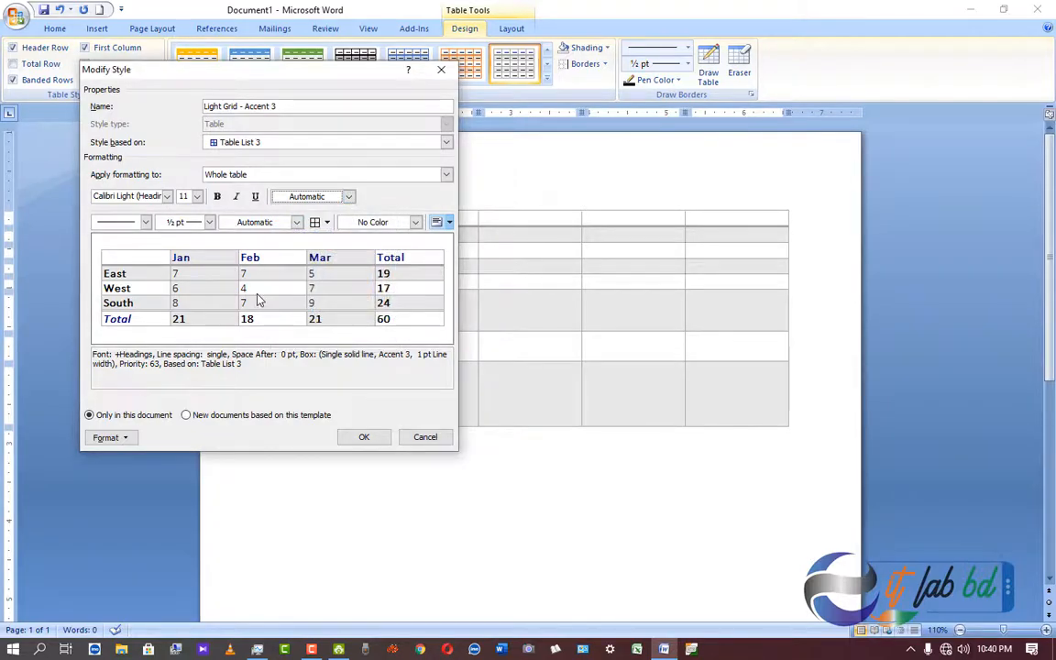
Choose a 3 pt dark orange line for the style's borders and try applying it with All Borders.
{"action": "left_click", "coordinate": [145, 222]}
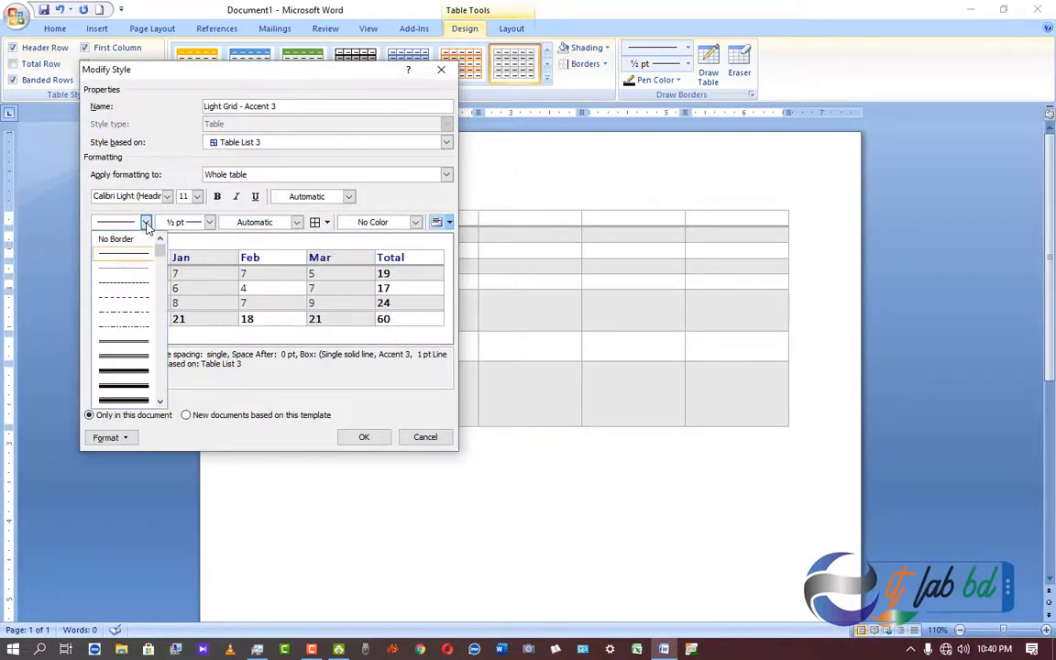
{"action": "left_click", "coordinate": [133, 379]}
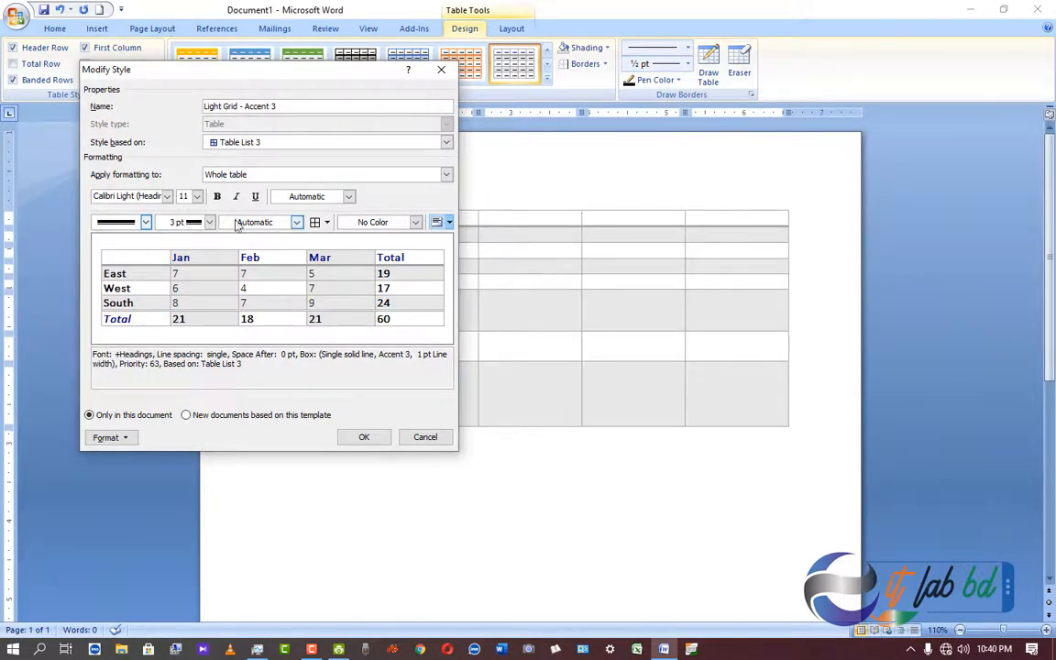
{"action": "left_click", "coordinate": [296, 223]}
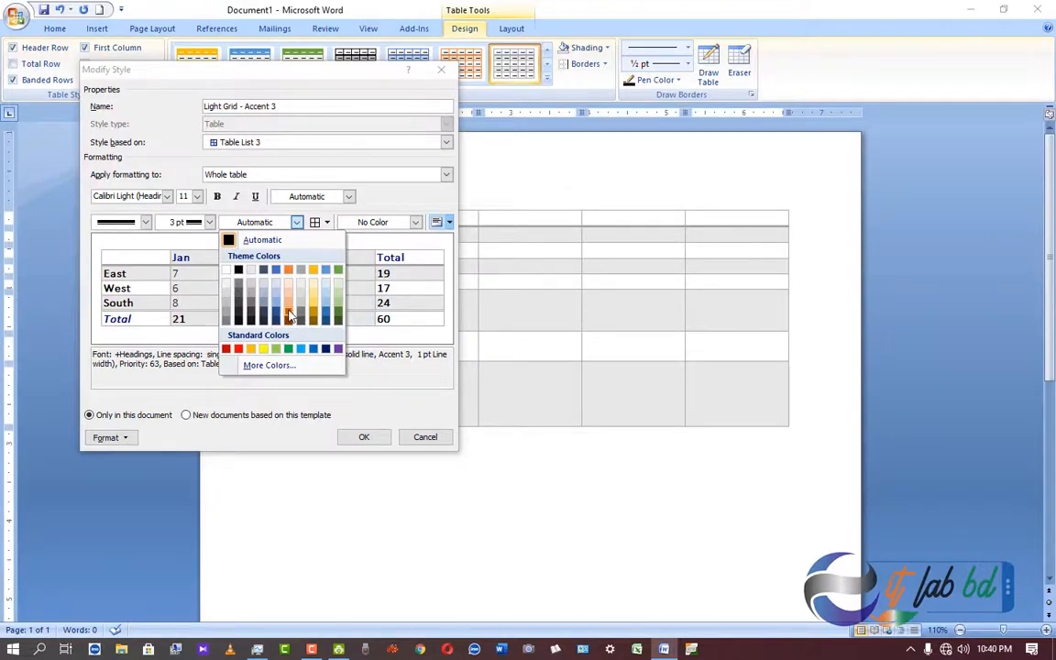
{"action": "left_click", "coordinate": [288, 310]}
{"action": "left_click", "coordinate": [326, 221]}
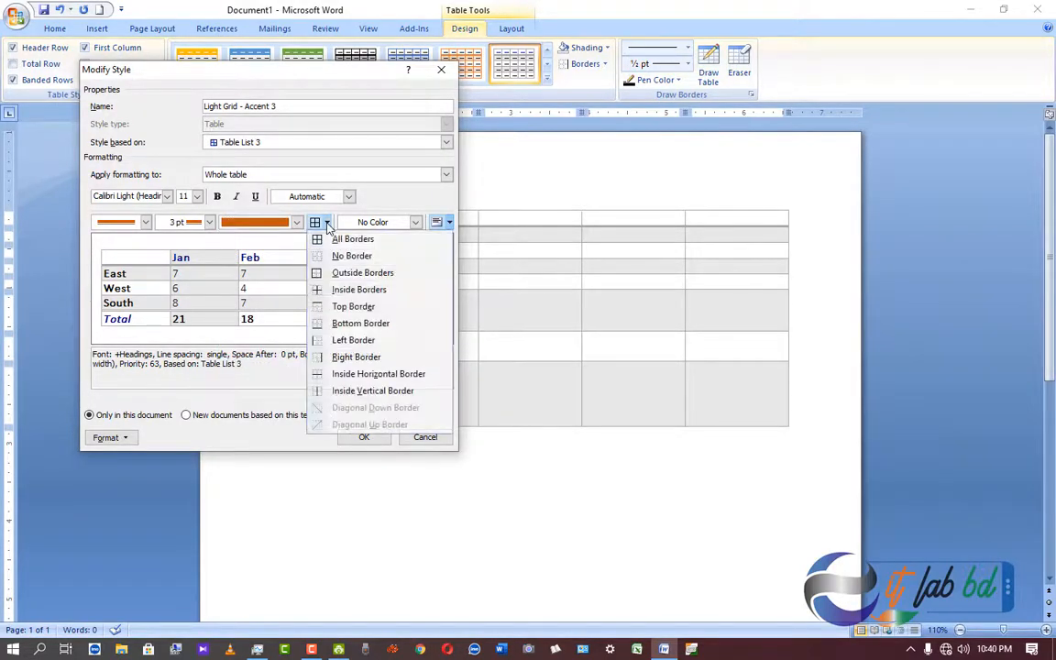
{"action": "left_click", "coordinate": [353, 240]}
{"action": "left_click", "coordinate": [326, 221]}
{"action": "left_click", "coordinate": [356, 328]}
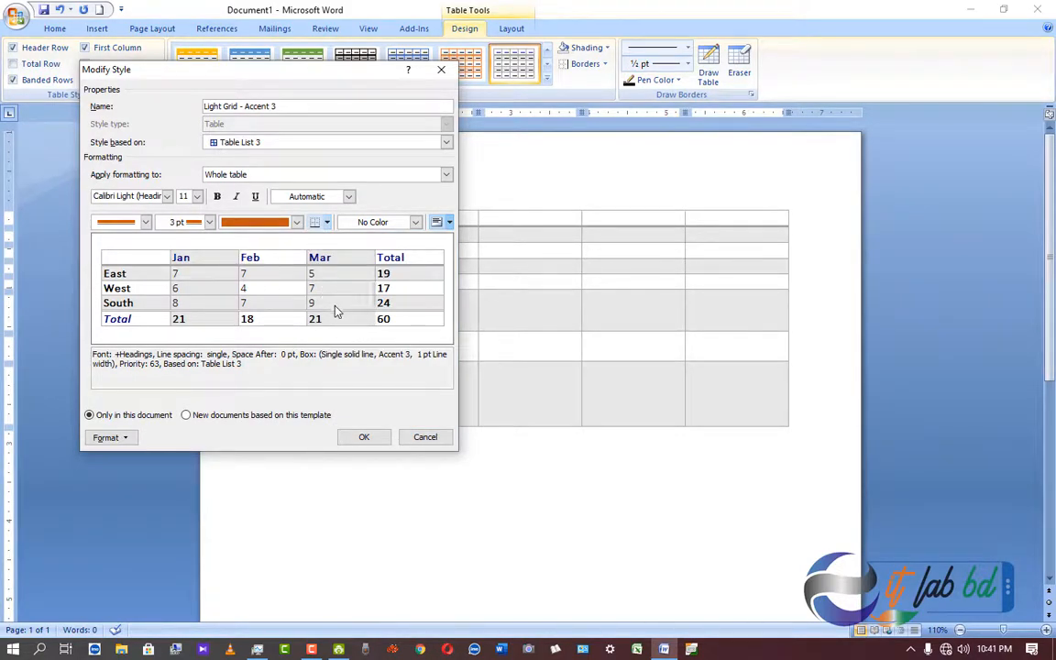
Look through the style's fill colours without picking one, and try to set the cell alignment to bottom centre.
{"action": "left_click", "coordinate": [415, 221]}
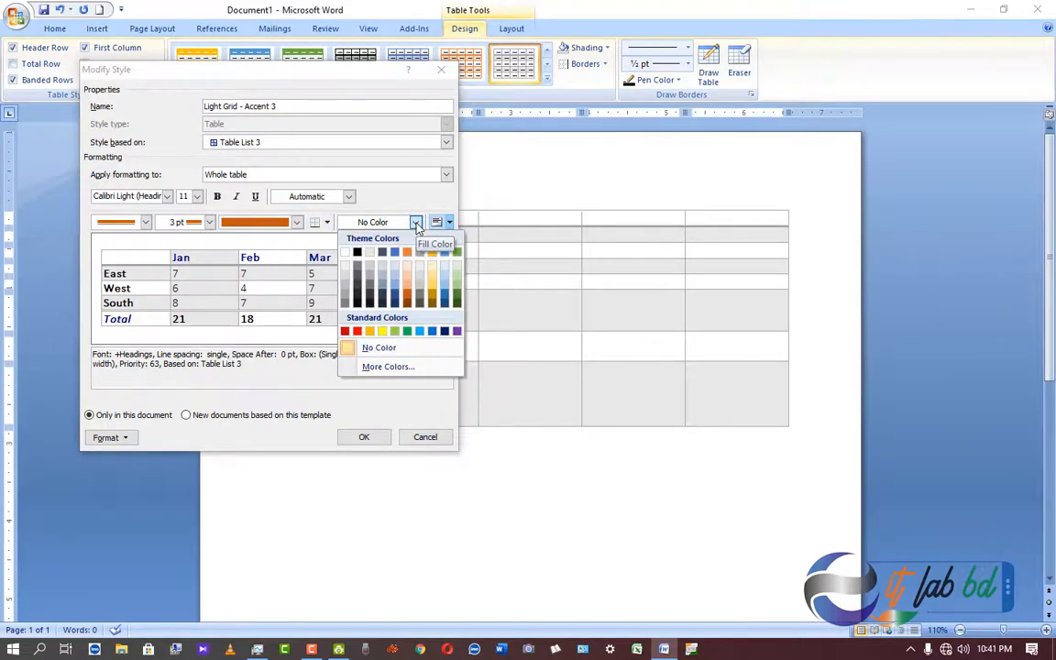
{"action": "left_click", "coordinate": [442, 222]}
{"action": "left_click", "coordinate": [448, 222]}
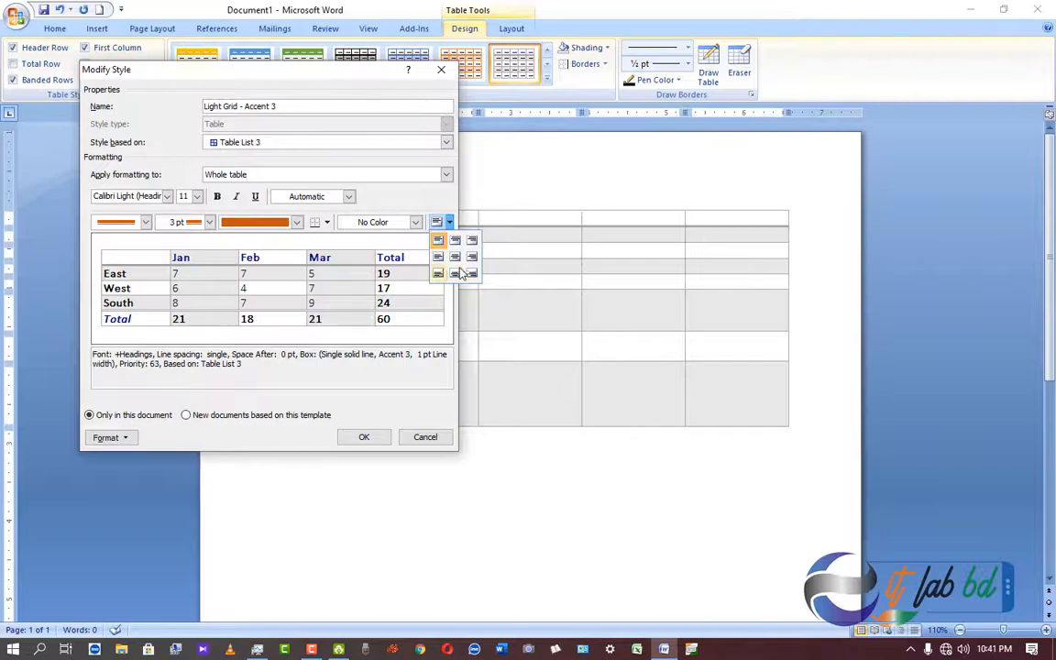
{"action": "left_click", "coordinate": [459, 274]}
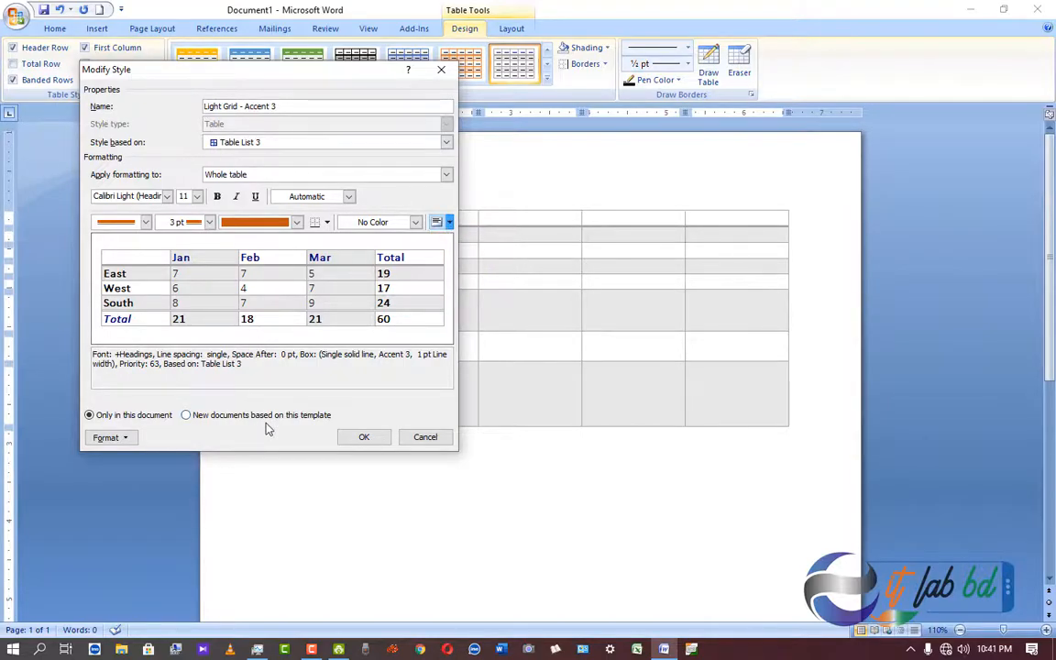
Confirm the Light Grid - Accent 3 style changes, and reopen the style for the selected table to accept its settings as they are.
{"action": "left_click", "coordinate": [362, 437]}
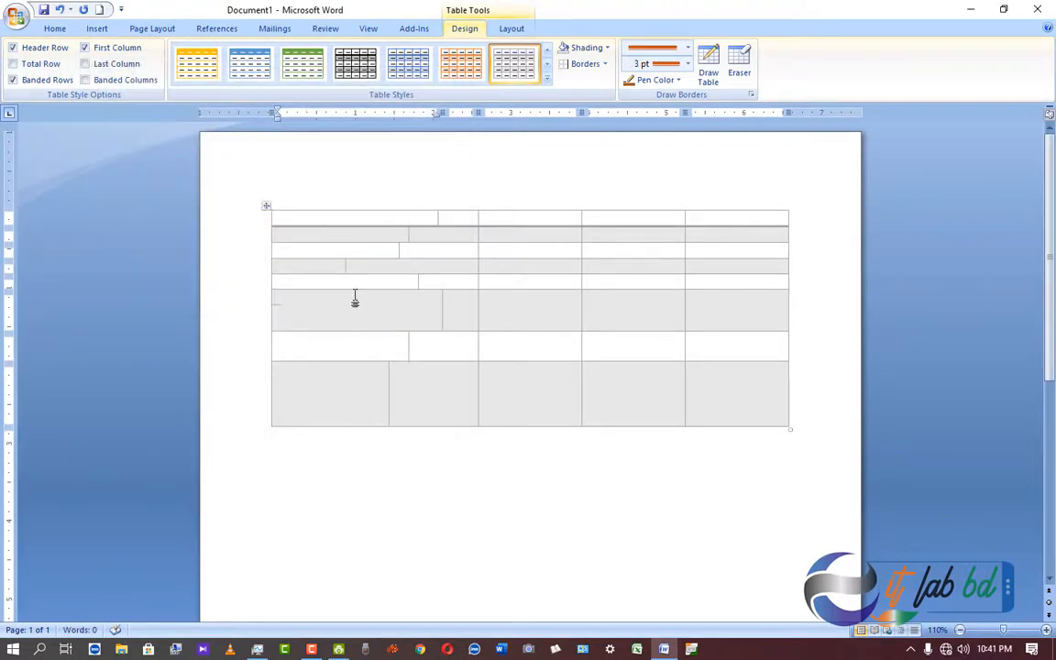
{"action": "left_click_drag", "start_coordinate": [301, 220], "coordinate": [754, 417]}
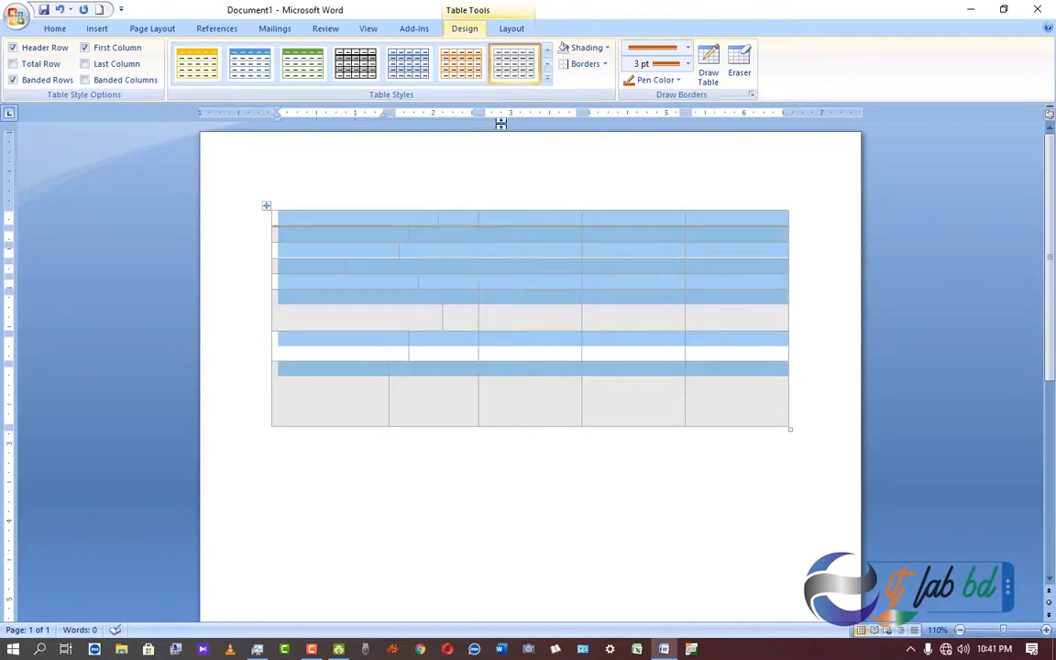
{"action": "left_click", "coordinate": [547, 77]}
{"action": "left_click", "coordinate": [221, 455]}
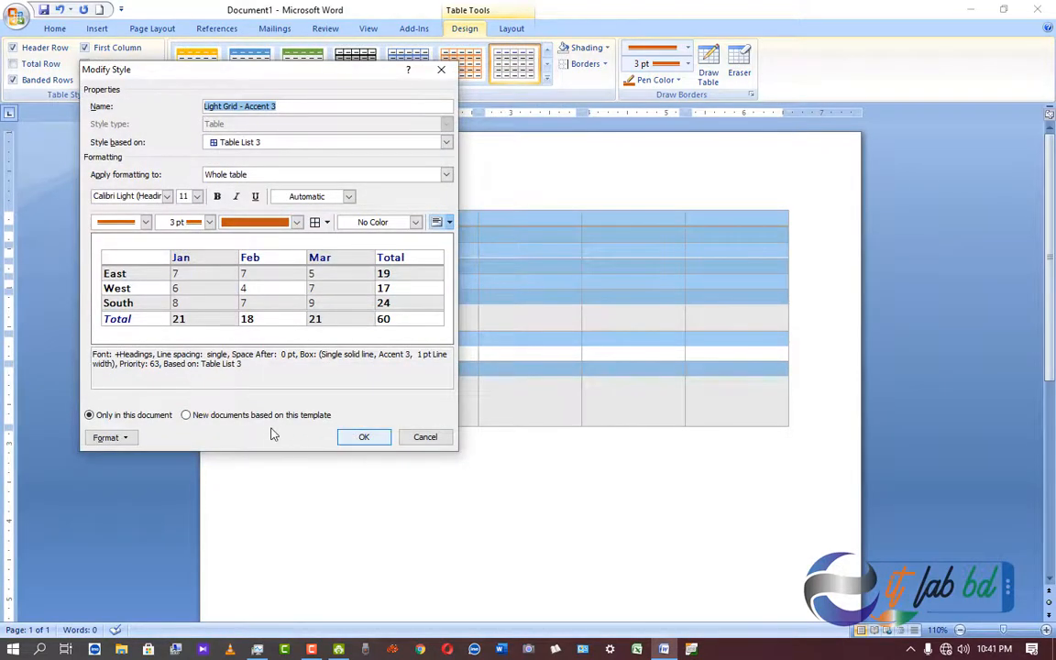
{"action": "left_click", "coordinate": [364, 438]}
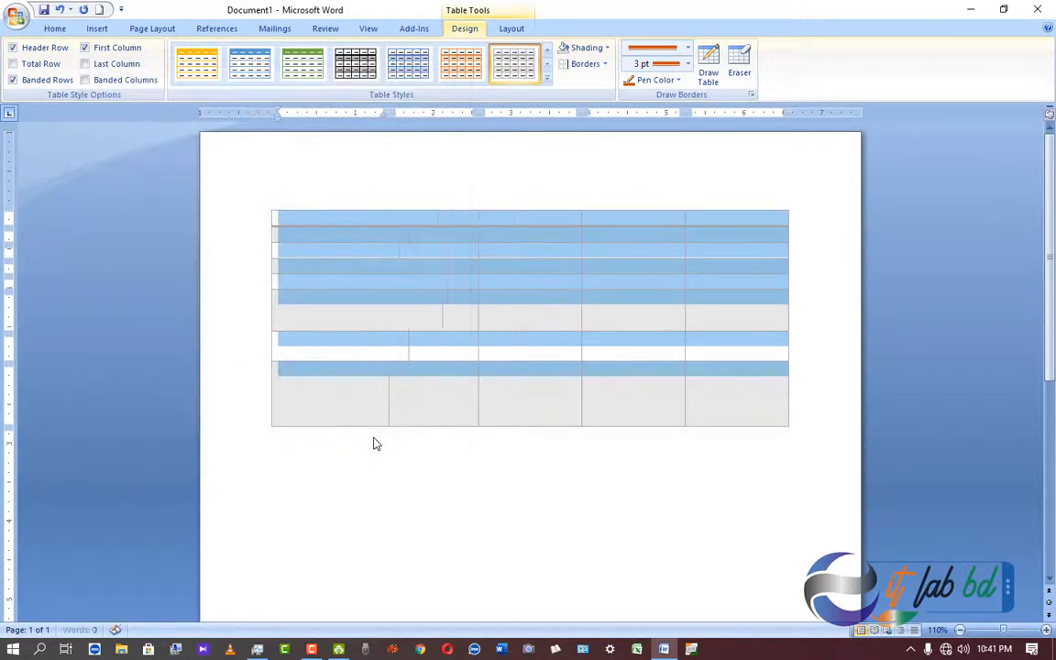
Enter the text asasas in the first cell of the table's sixth row.
{"action": "type", "text": "asasas"}
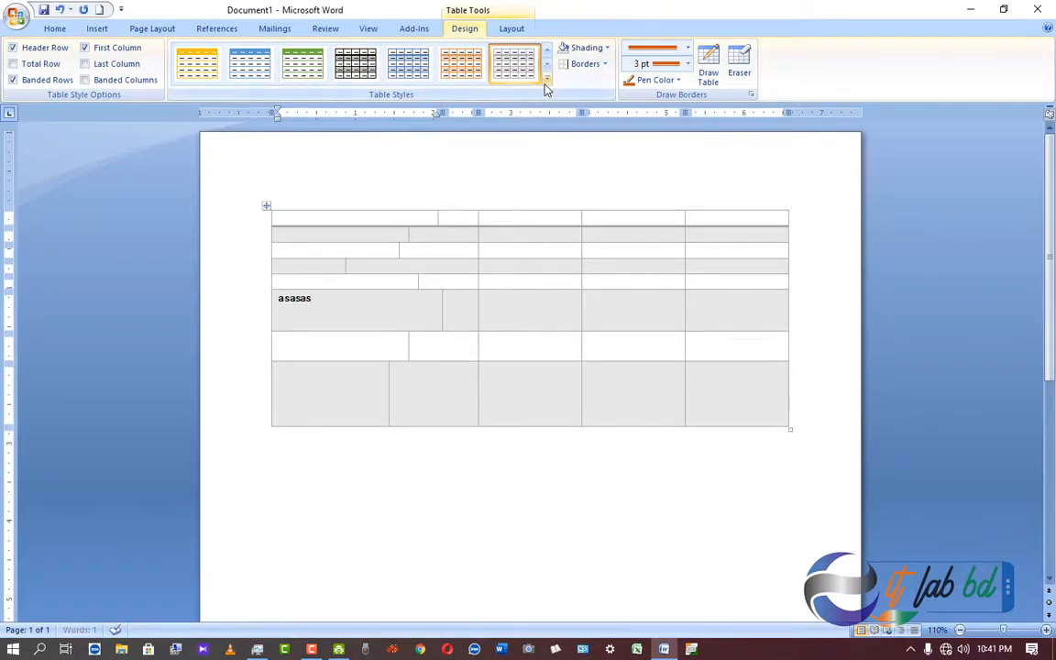
{"action": "left_click", "coordinate": [546, 79]}
{"action": "left_click", "coordinate": [707, 348]}
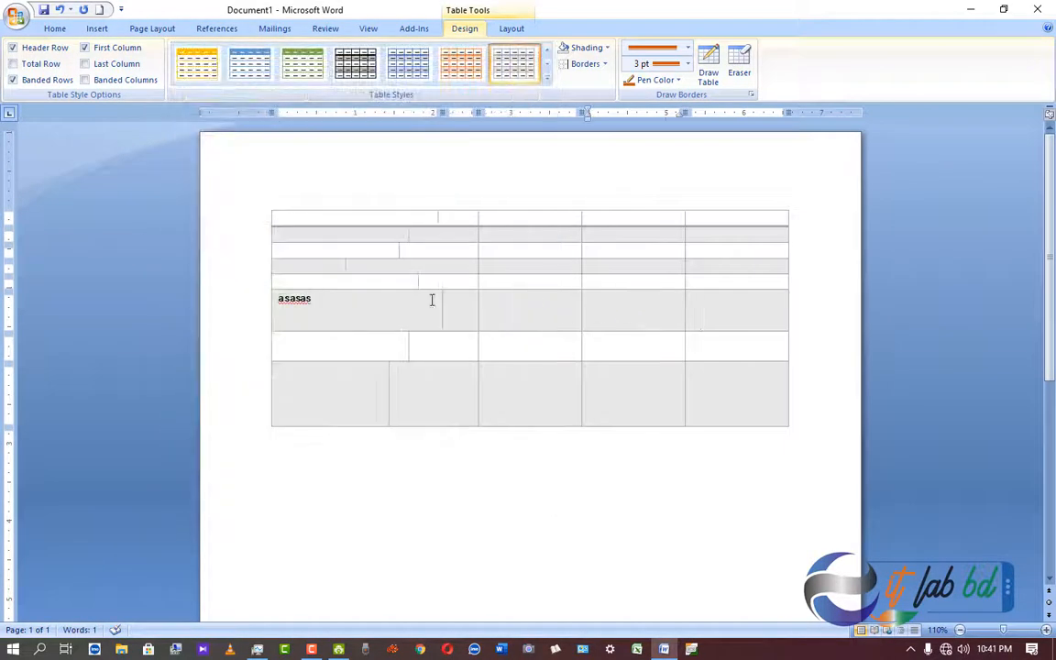
Modify the Light Grid - Accent 3 style for the selected table, setting its whole-table fill to dark orange.
{"action": "left_click_drag", "start_coordinate": [289, 219], "coordinate": [714, 410]}
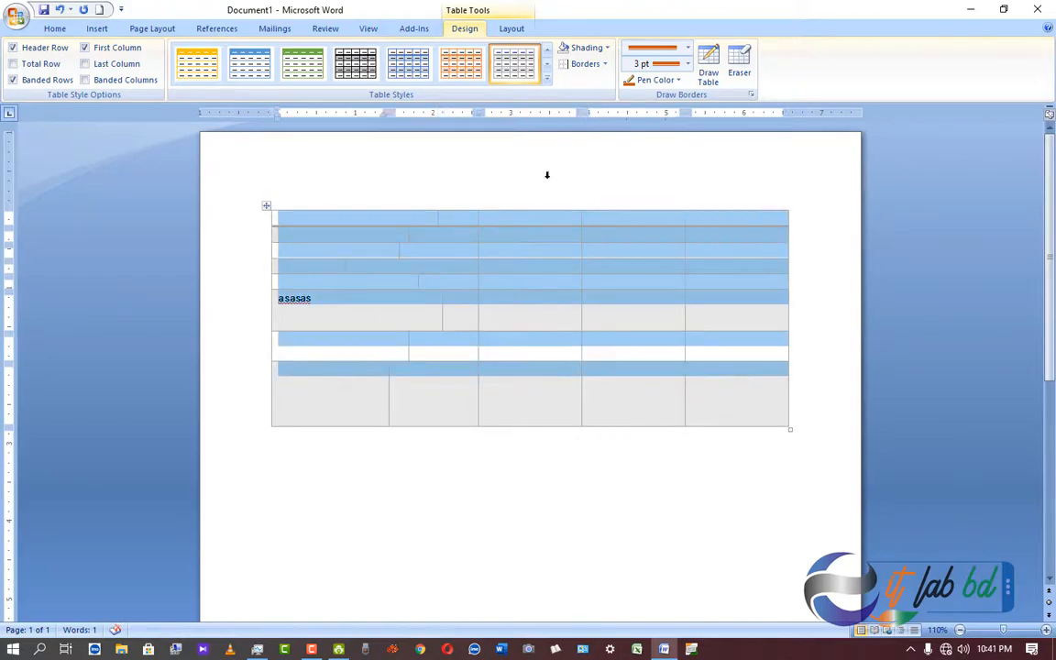
{"action": "left_click", "coordinate": [548, 81]}
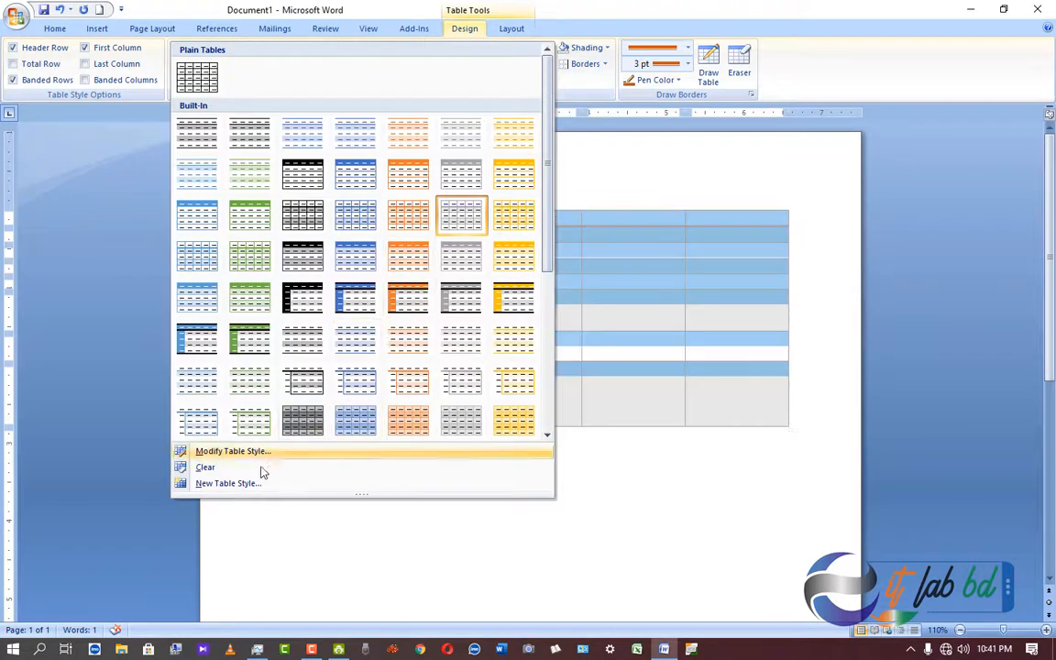
{"action": "left_click", "coordinate": [235, 451]}
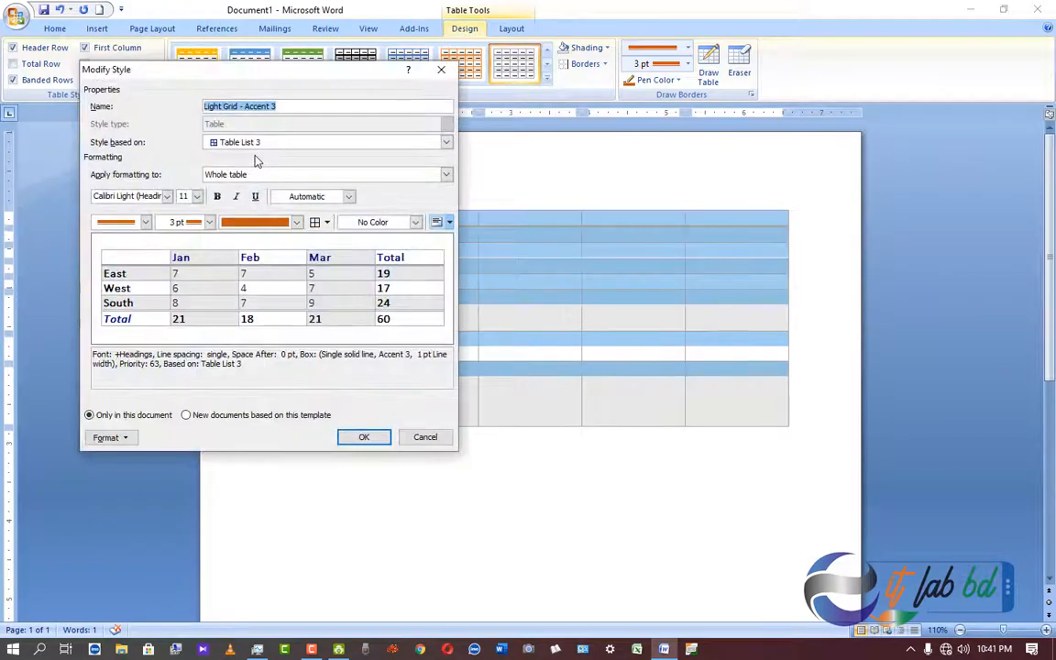
{"action": "left_click", "coordinate": [251, 175]}
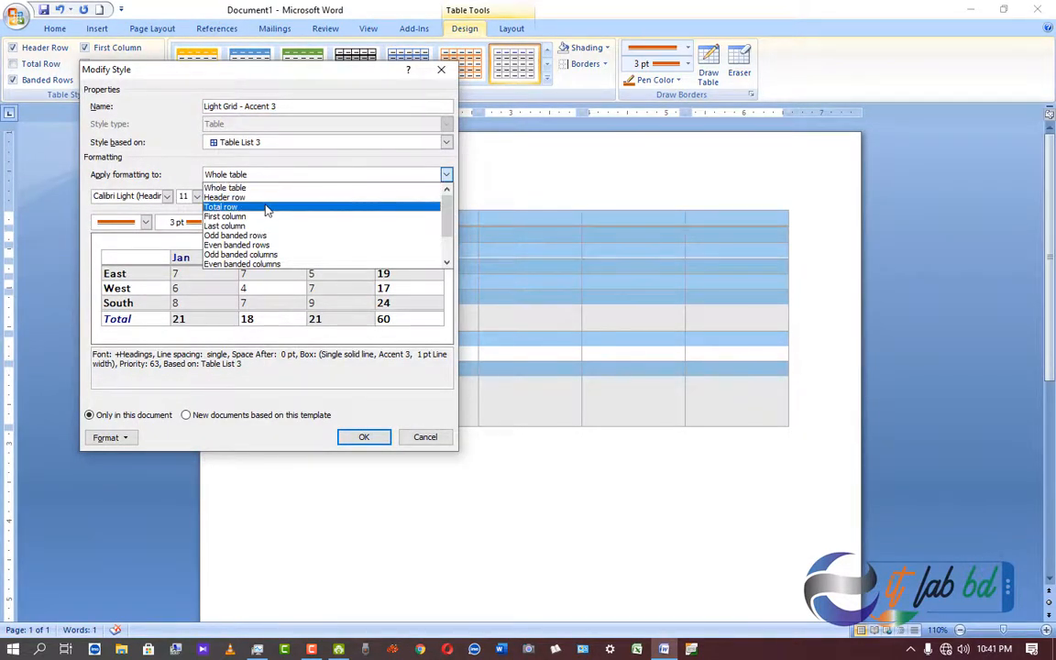
{"action": "left_click", "coordinate": [270, 181]}
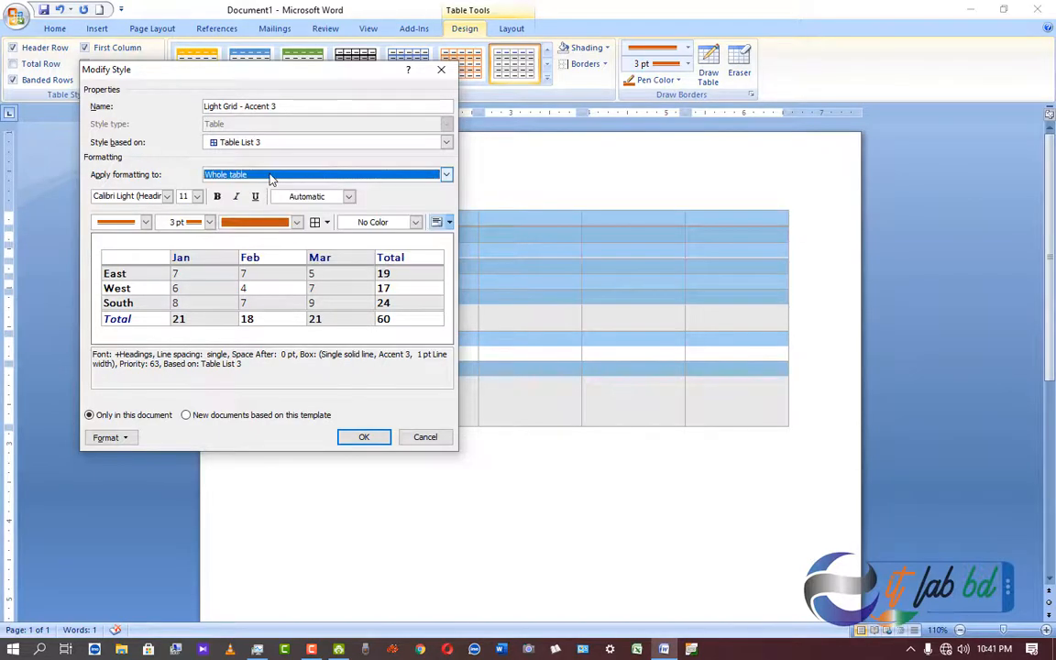
{"action": "left_click", "coordinate": [416, 223]}
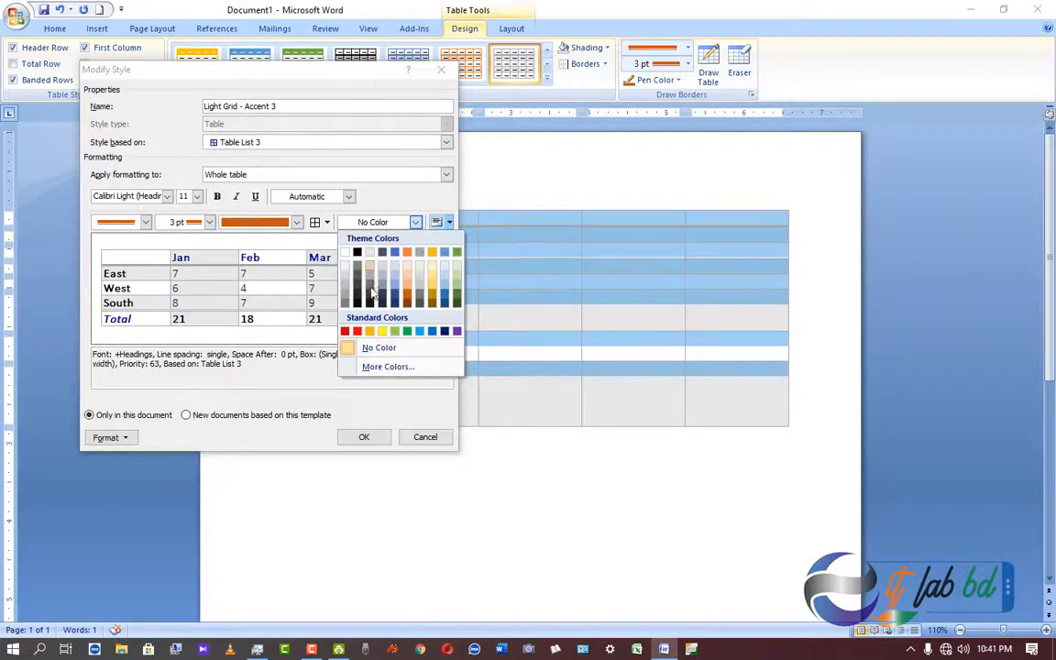
{"action": "left_click", "coordinate": [408, 297]}
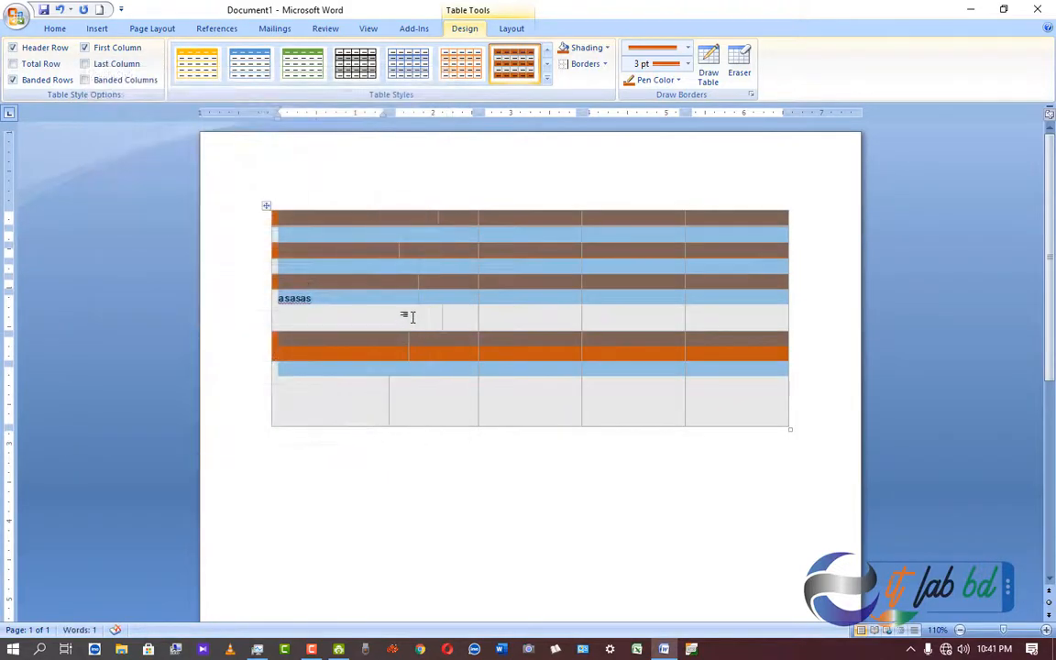
{"action": "left_click", "coordinate": [385, 355]}
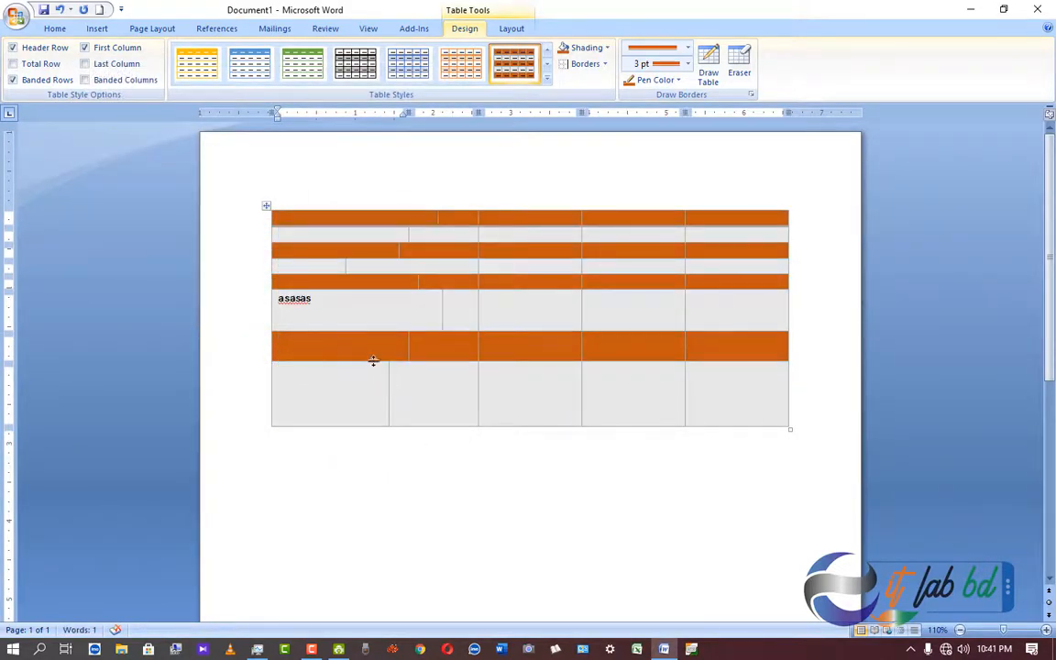
Preview other built-in table styles on the table without applying one.
{"action": "left_click", "coordinate": [462, 348]}
{"action": "left_click", "coordinate": [548, 77]}
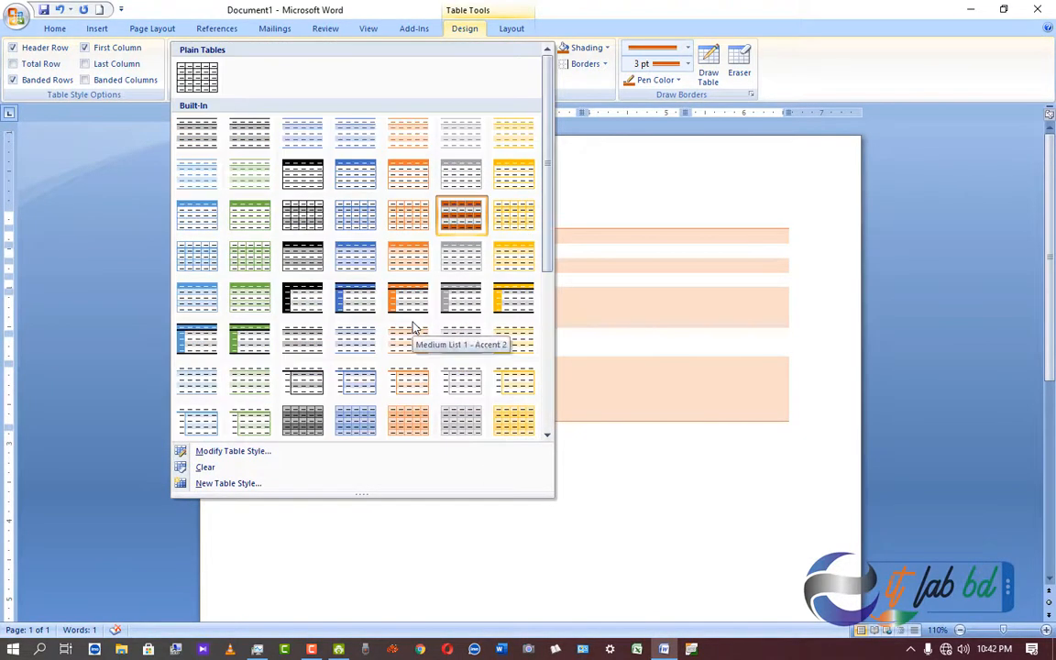
{"action": "left_click", "coordinate": [661, 260]}
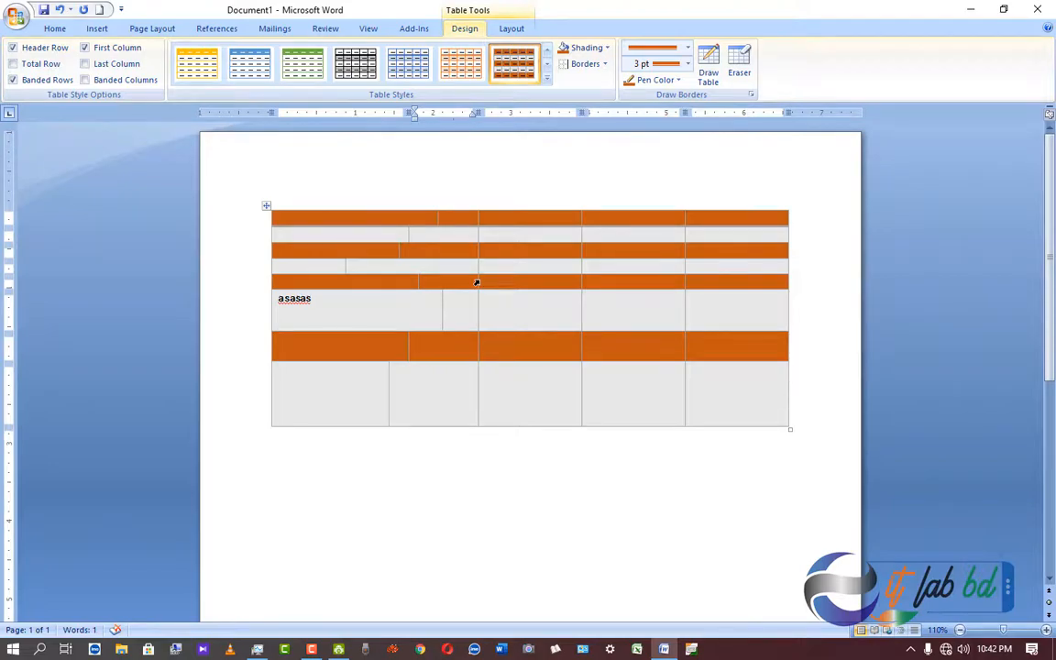
Undo the fill change, the entered text and the applied table style, back to the plain black grid.
{"action": "key", "text": "ctrl+z"}
{"action": "key", "text": "ctrl+z"}
{"action": "key", "text": "ctrl+z"}
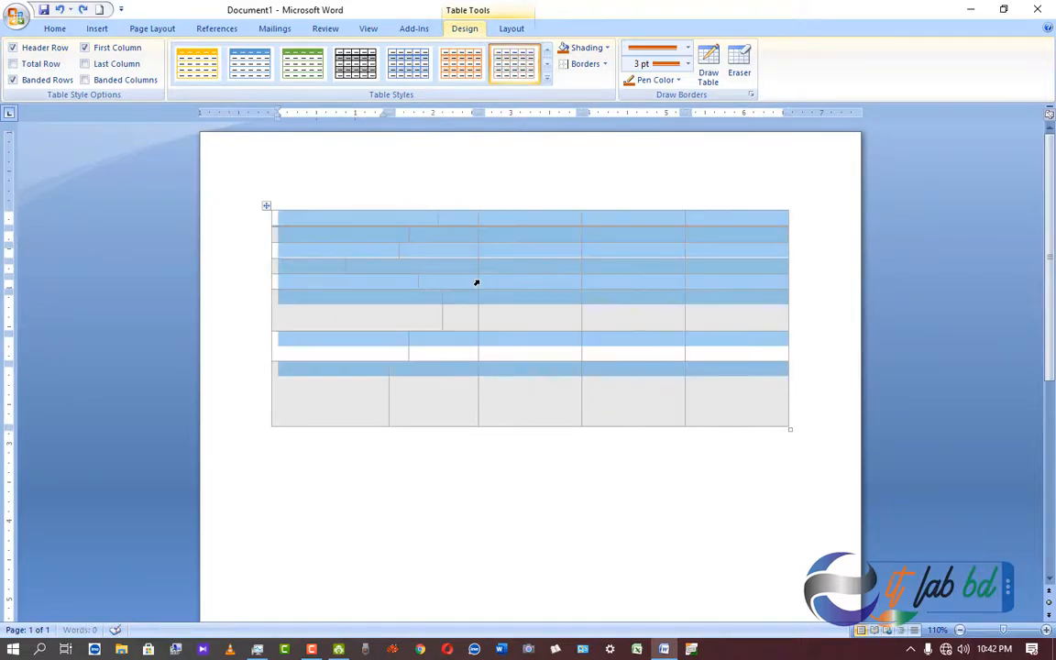
{"action": "left_click", "coordinate": [471, 382]}
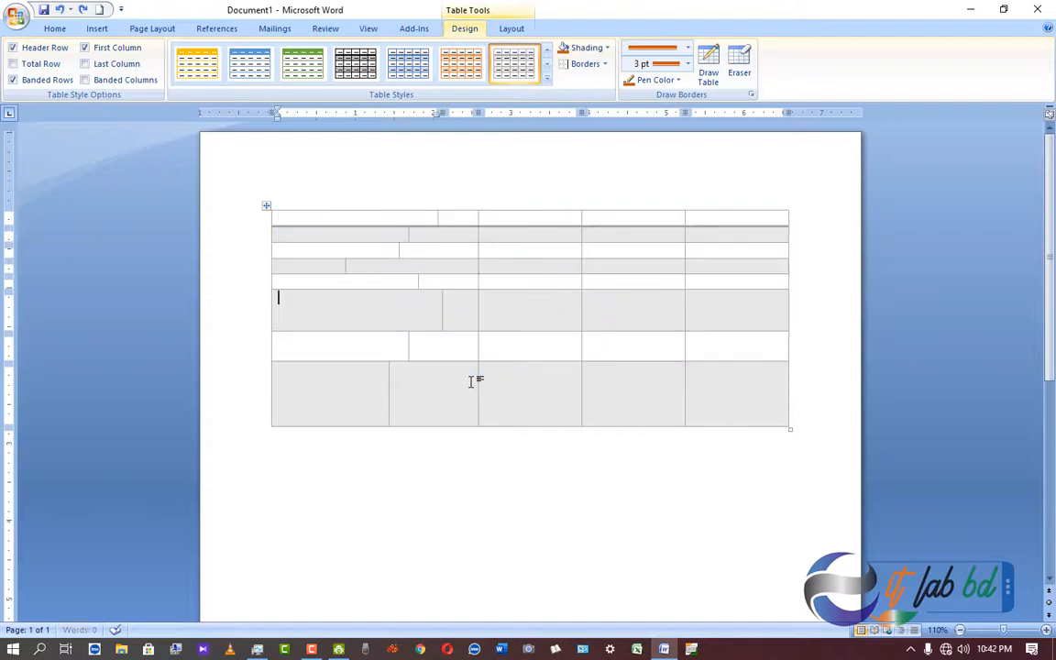
{"action": "key", "text": "ctrl+z"}
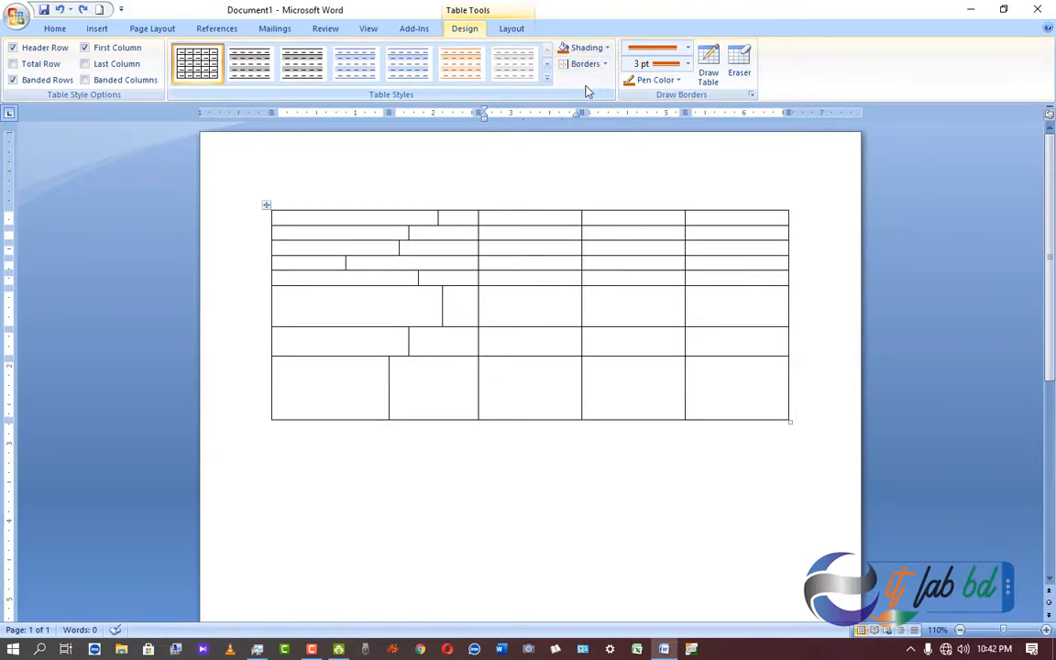
{"action": "left_click", "coordinate": [471, 219]}
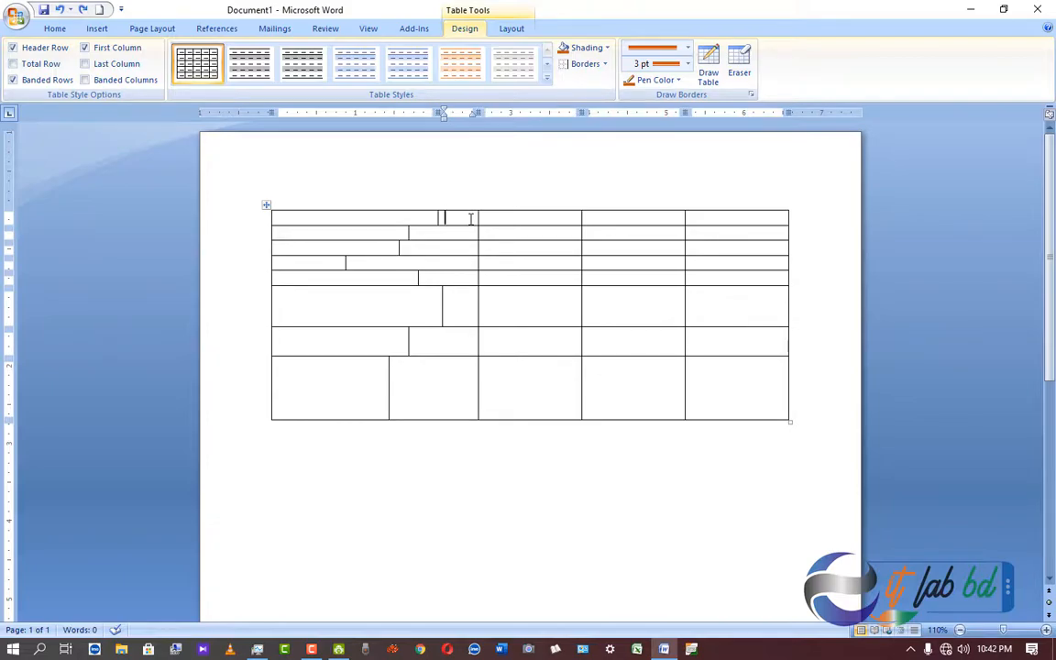
{"action": "left_click", "coordinate": [91, 31]}
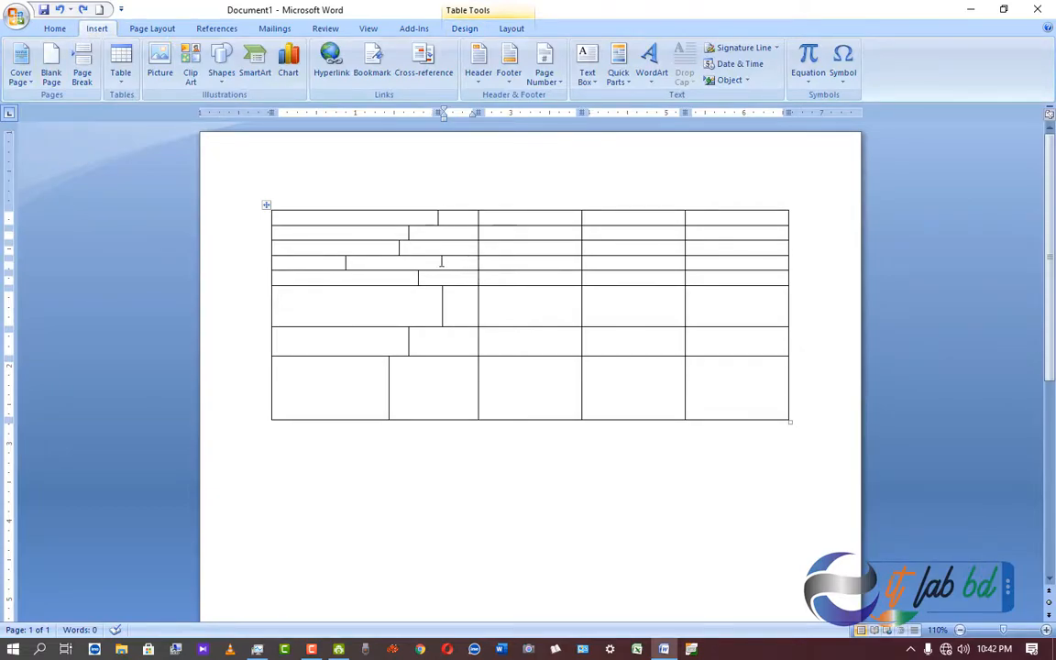
{"action": "left_click", "coordinate": [353, 260]}
{"action": "left_click_drag", "start_coordinate": [331, 219], "coordinate": [702, 397]}
{"action": "left_click", "coordinate": [512, 385]}
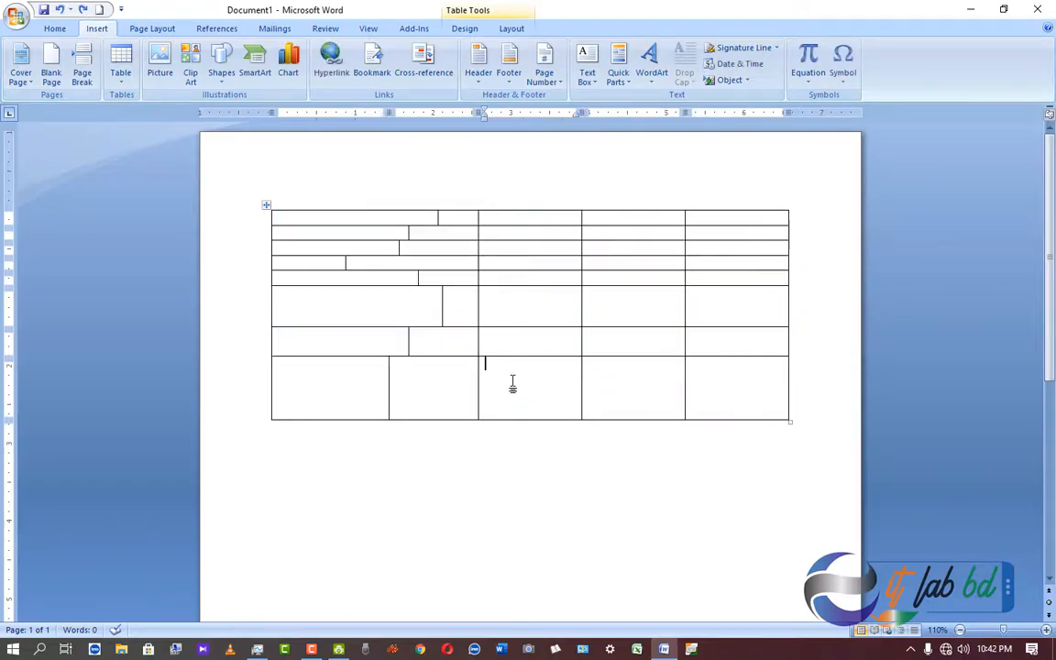
{"action": "left_click", "coordinate": [266, 205]}
{"action": "right_click", "coordinate": [266, 204]}
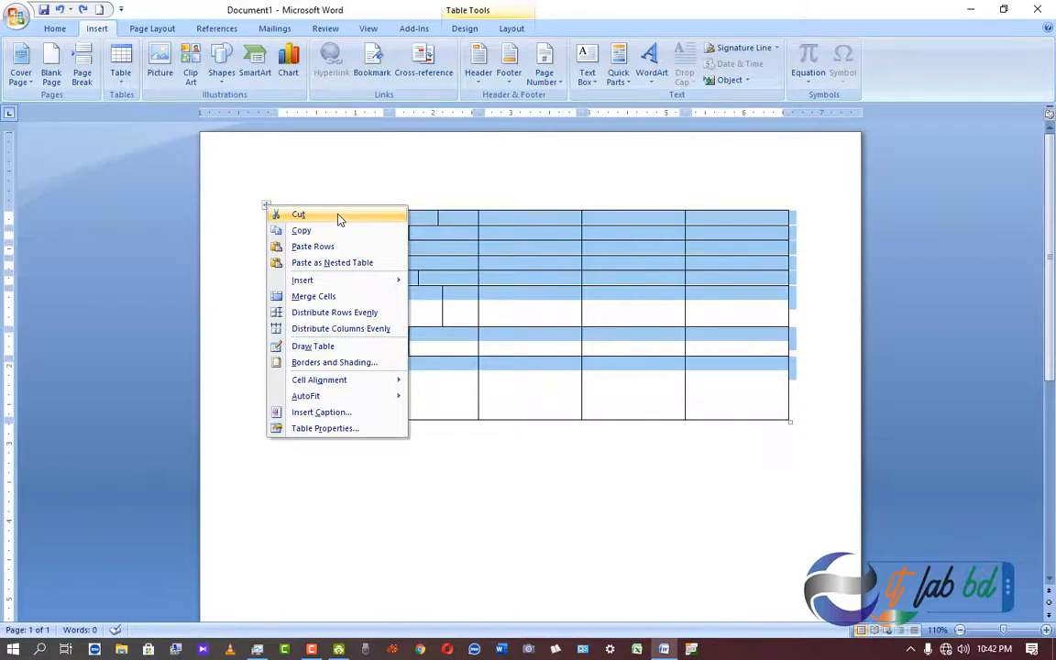
{"action": "left_click", "coordinate": [566, 280]}
{"action": "left_click", "coordinate": [566, 279]}
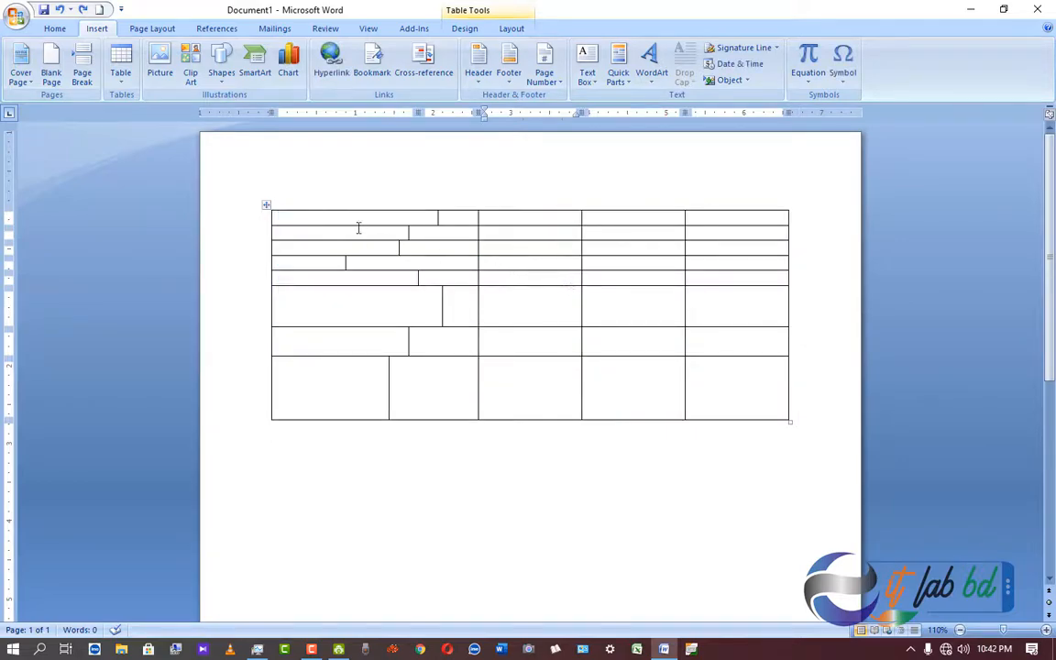
Delete the whole table together with the empty paragraph below it, and undo the deletion.
{"action": "left_click_drag", "start_coordinate": [282, 196], "coordinate": [713, 420]}
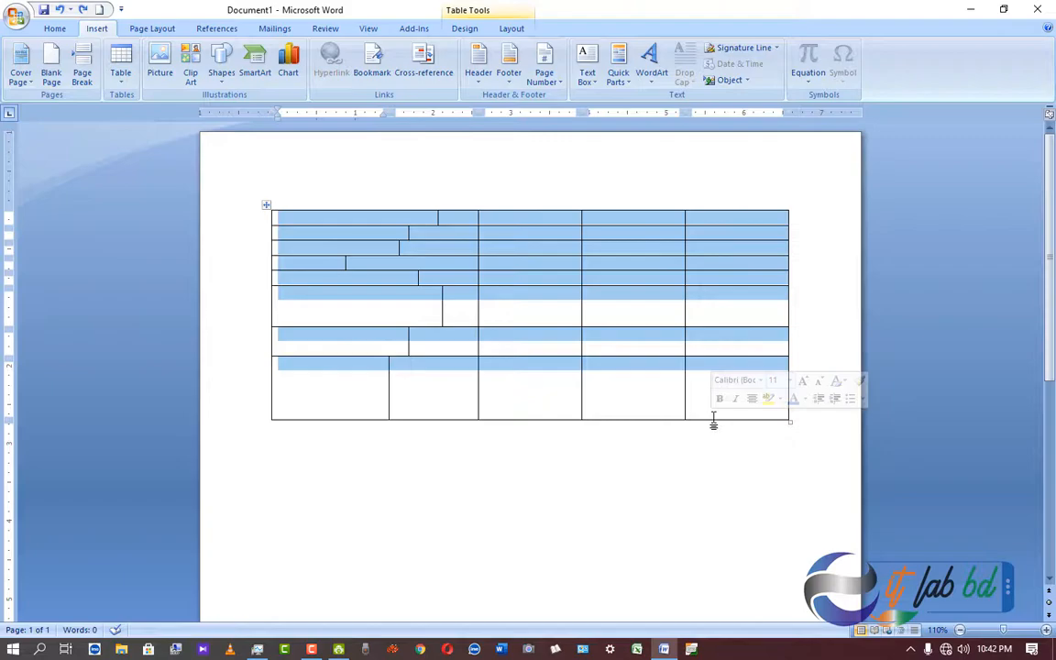
{"action": "key", "text": "Delete"}
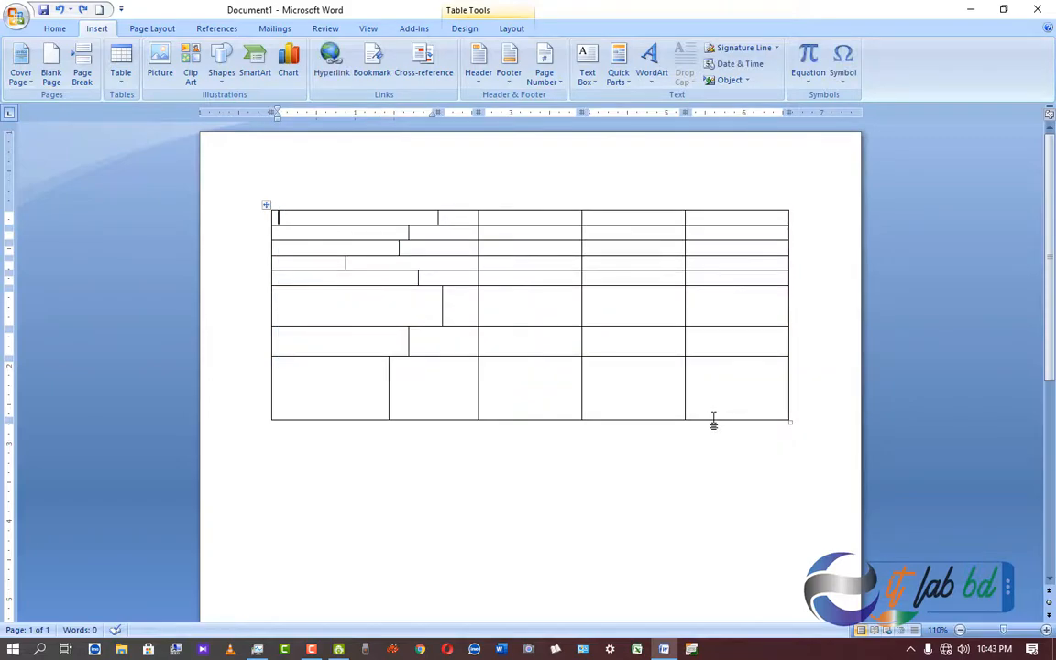
{"action": "left_click_drag", "start_coordinate": [314, 219], "coordinate": [778, 441]}
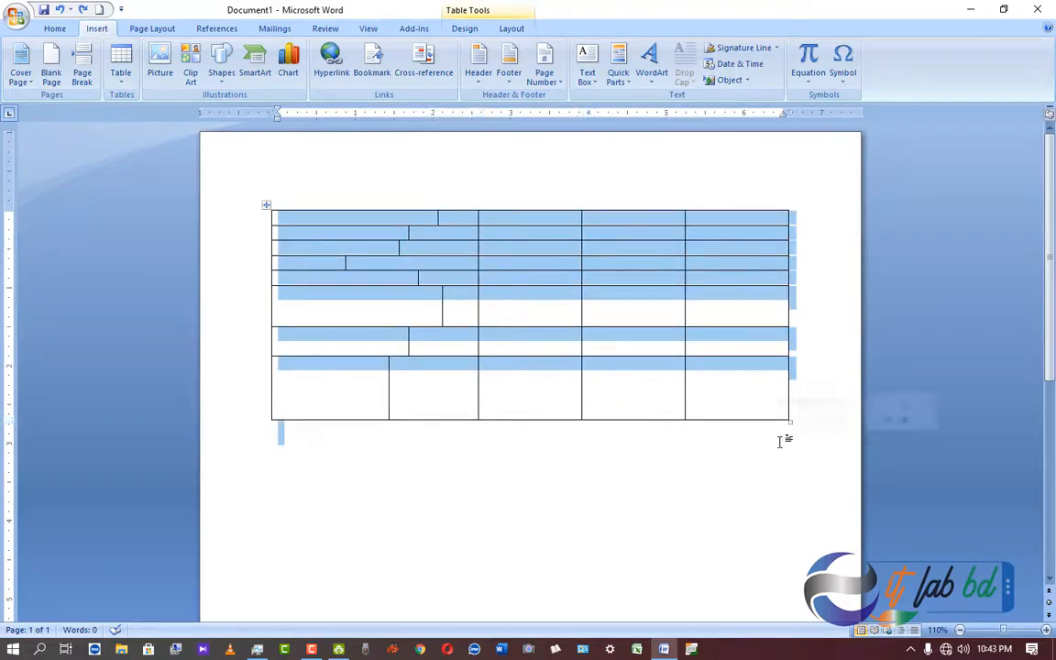
{"action": "key", "text": "Delete"}
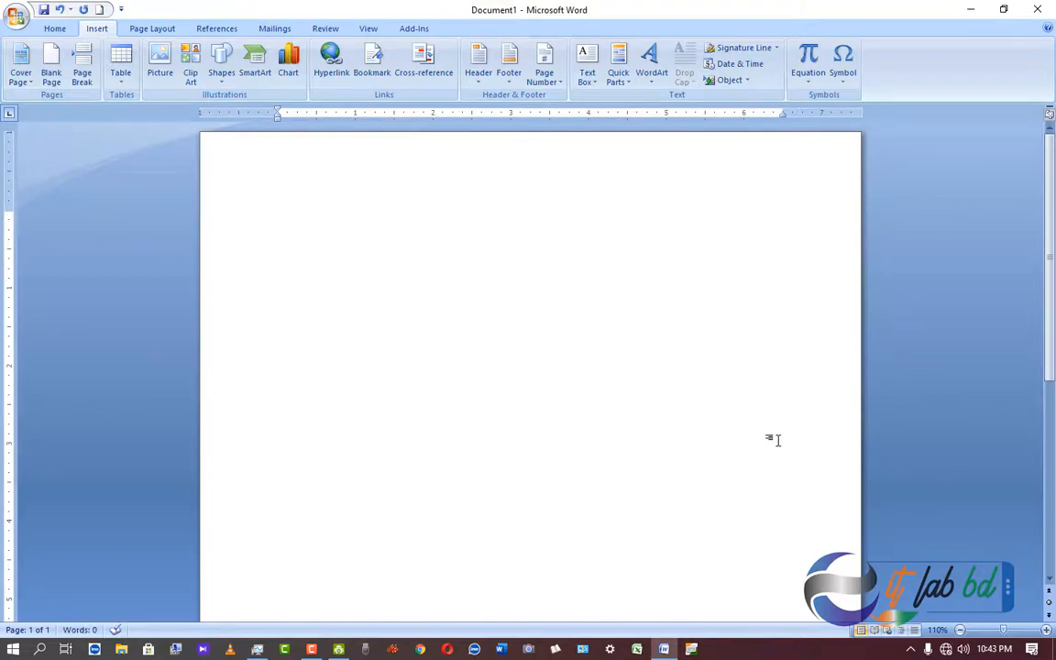
{"action": "key", "text": "ctrl+z"}
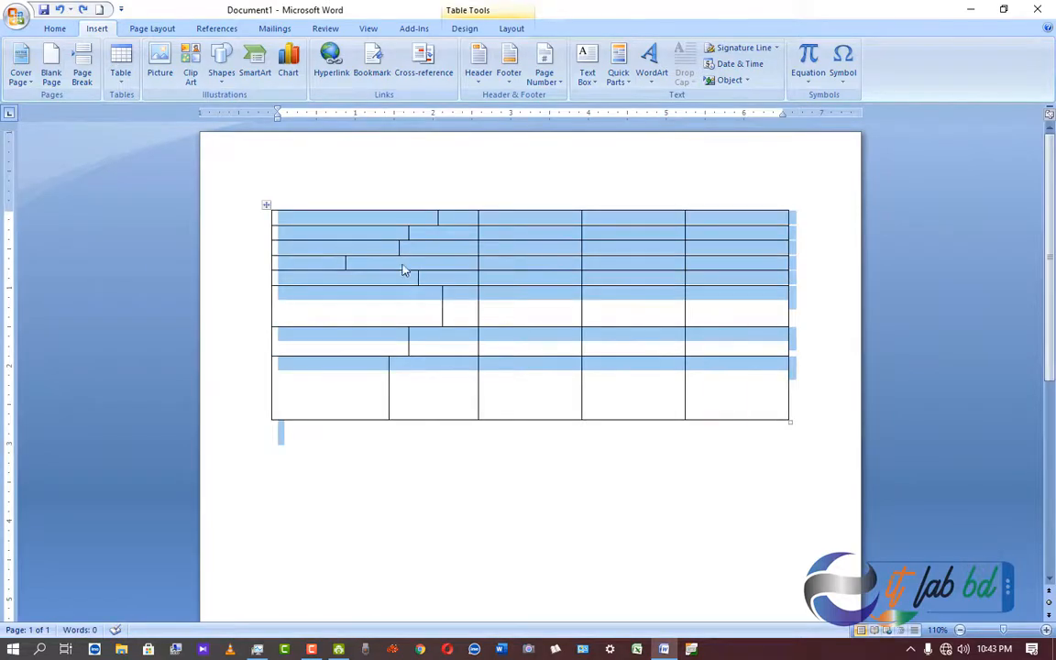
Examine the table design and layout commands and the options for inserting a table.
{"action": "left_click", "coordinate": [346, 252]}
{"action": "left_click", "coordinate": [461, 29]}
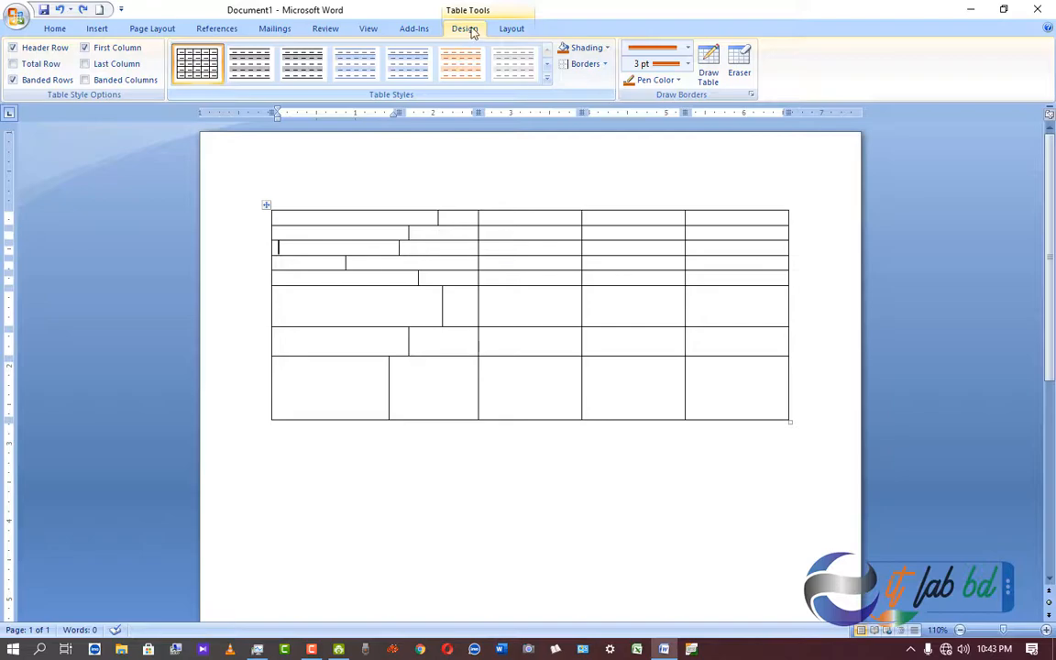
{"action": "left_click", "coordinate": [511, 29]}
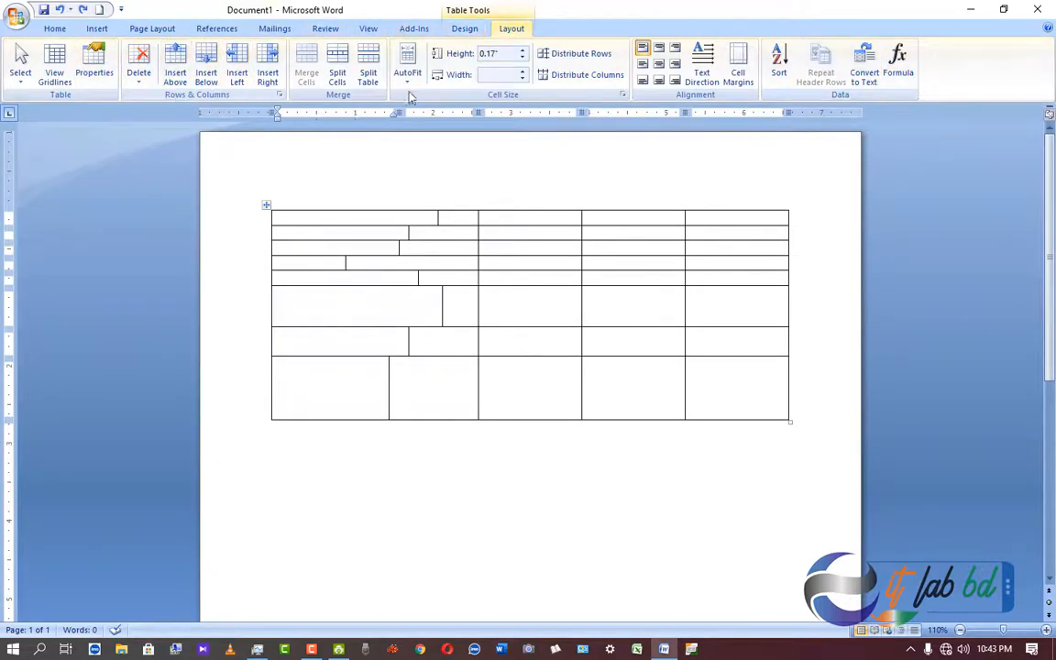
{"action": "left_click", "coordinate": [465, 29]}
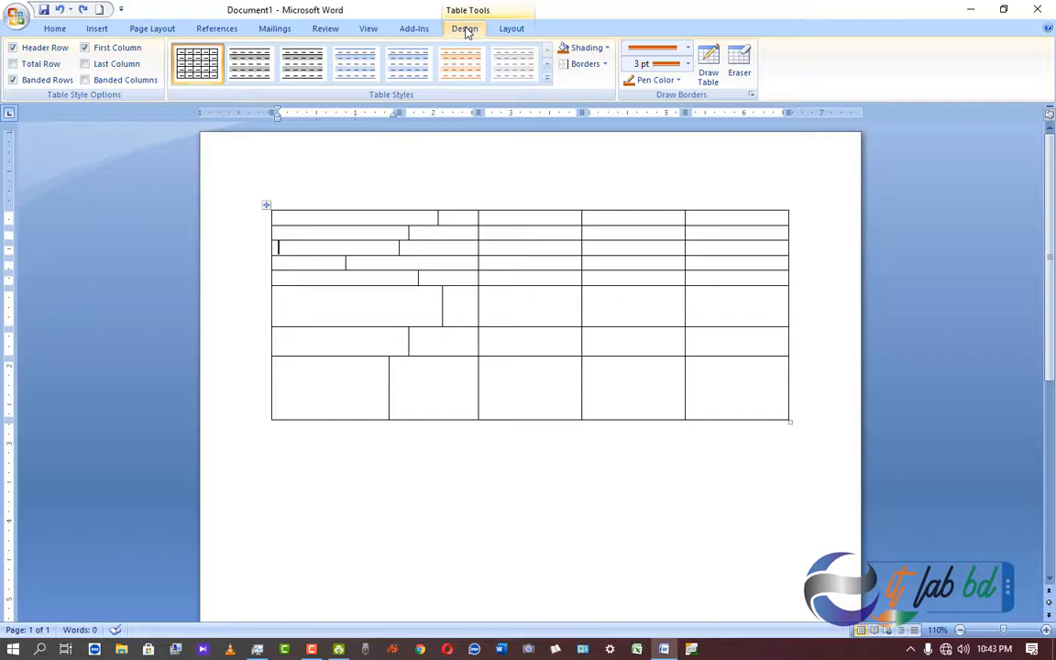
{"action": "left_click", "coordinate": [98, 29]}
{"action": "left_click", "coordinate": [464, 29]}
{"action": "left_click", "coordinate": [97, 29]}
{"action": "left_click", "coordinate": [127, 83]}
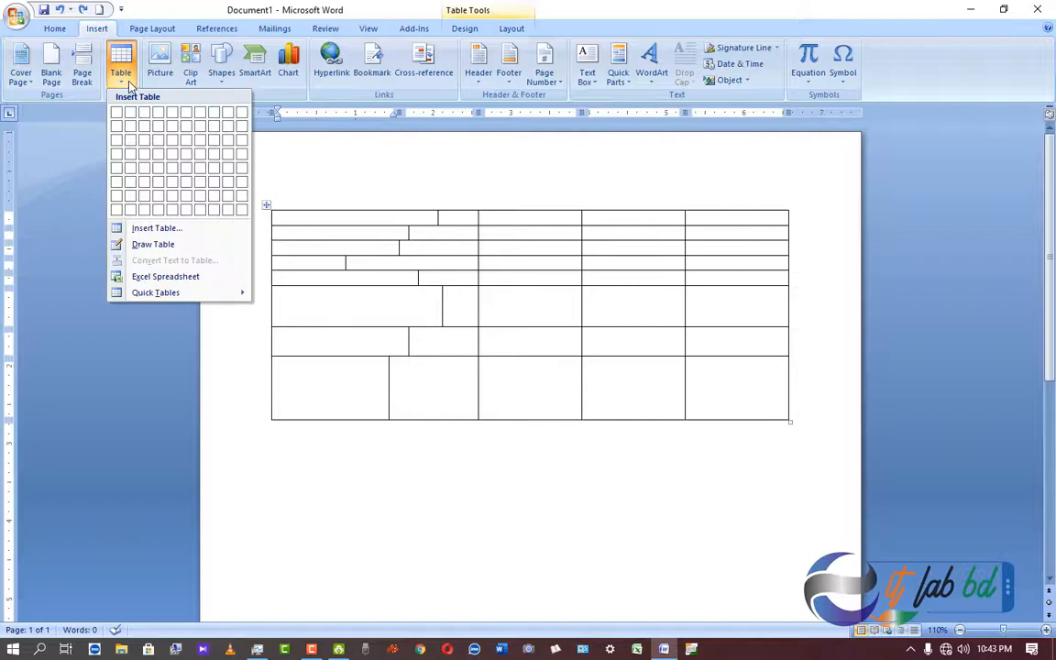